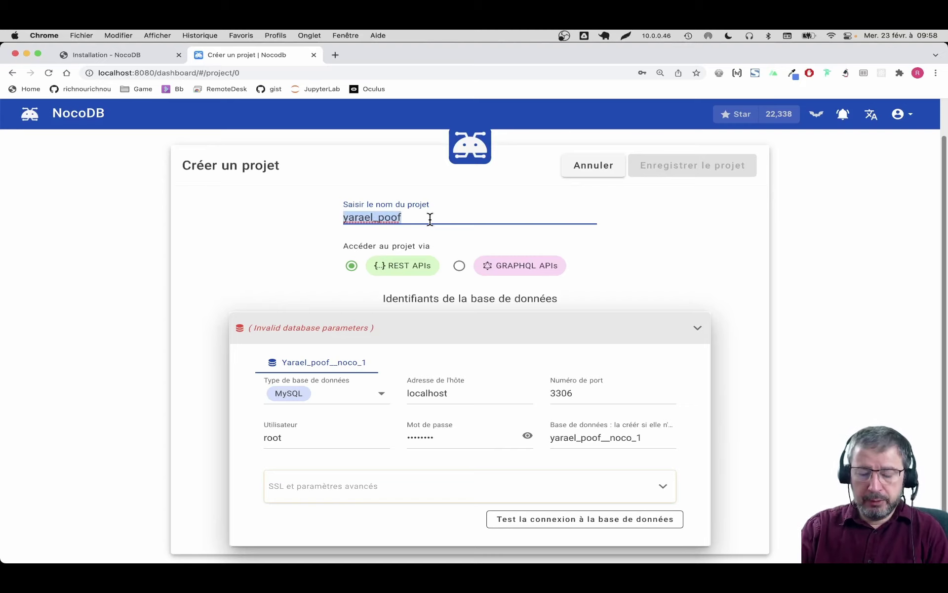
Step: Enter mysql_restapi as the new project's name
type("mysql")
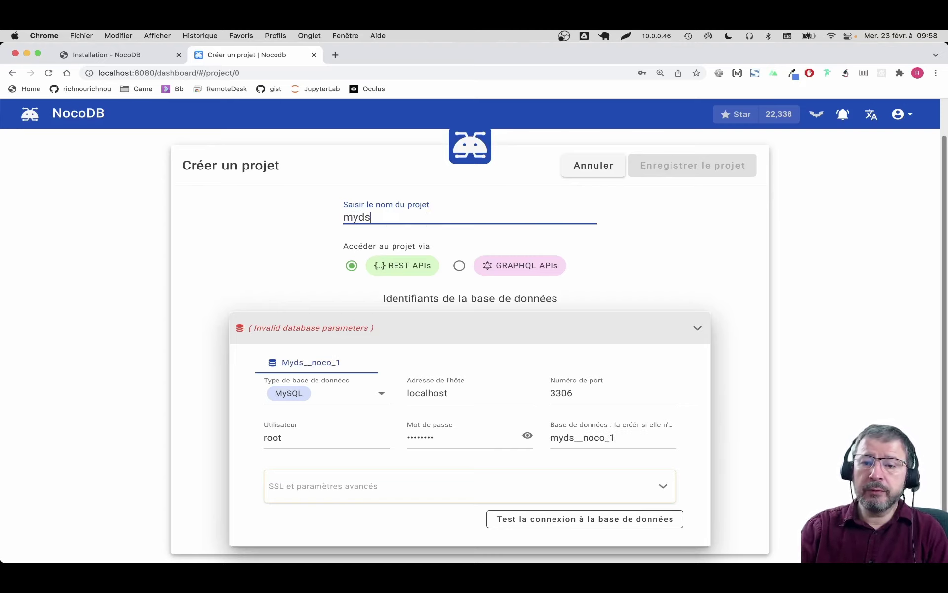
type("_restapi")
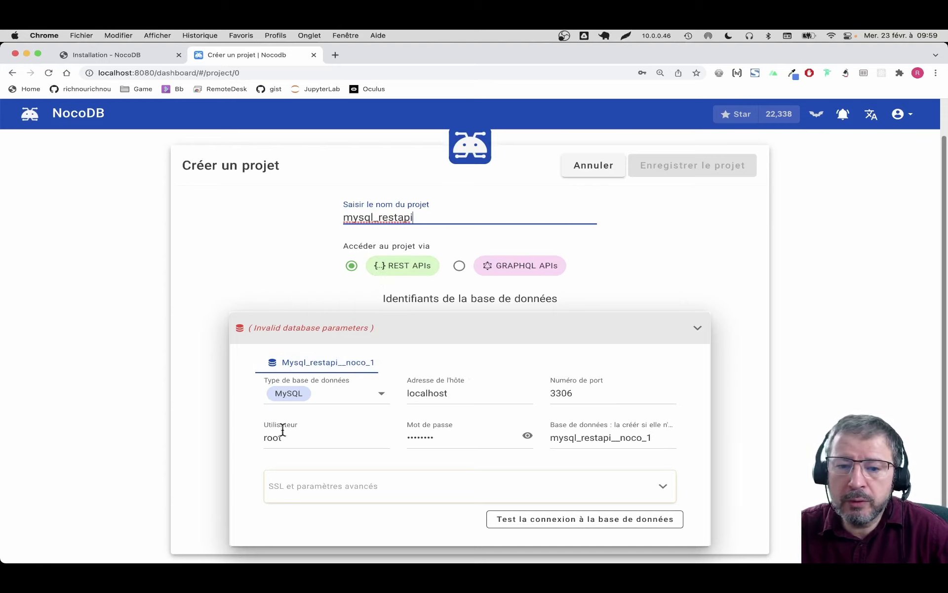
Step: Enter the MySQL password, test the connection, and save the mysql_restapi project
left_click(447, 435)
double_click(447, 436)
type("roo")
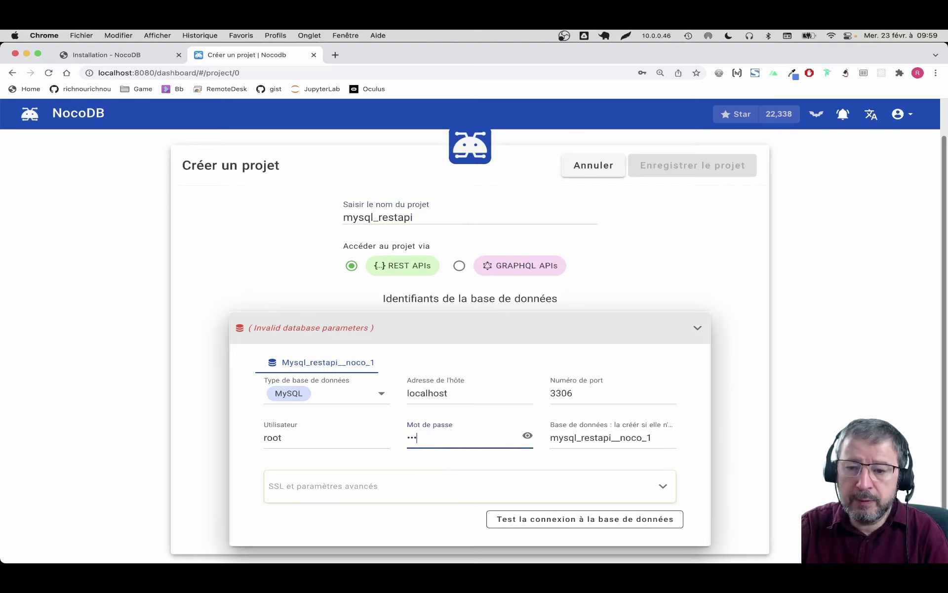
key("Tab")
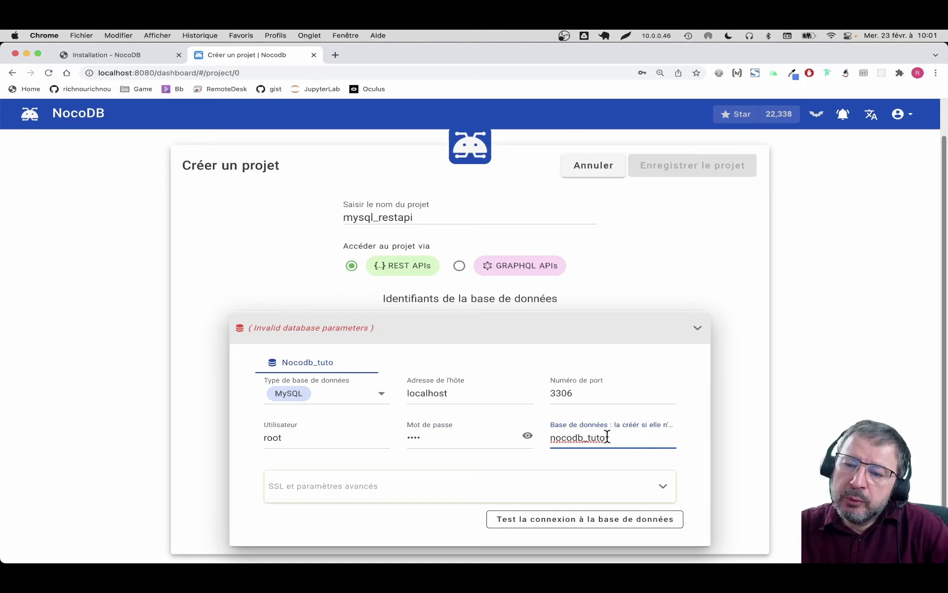
left_click(596, 521)
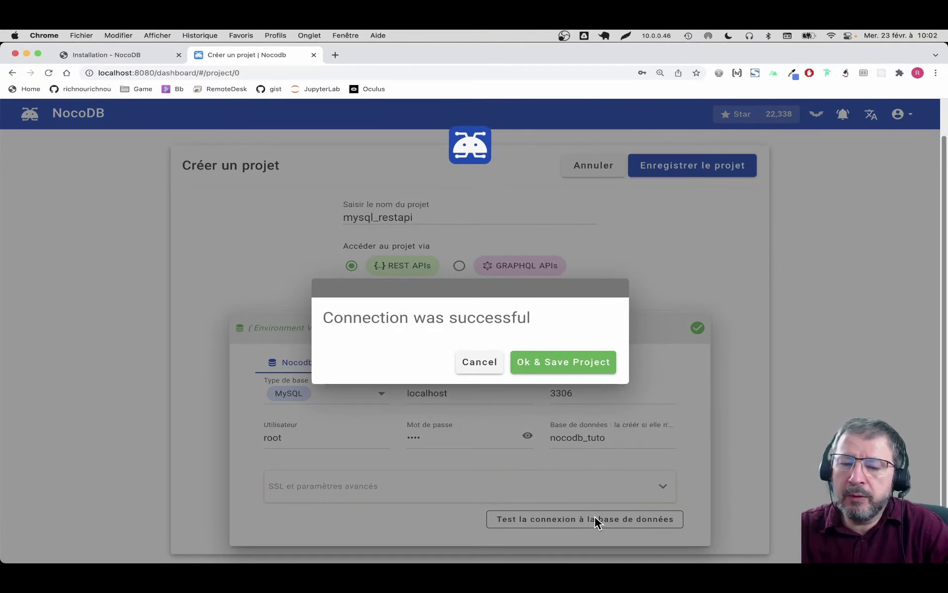
left_click(574, 363)
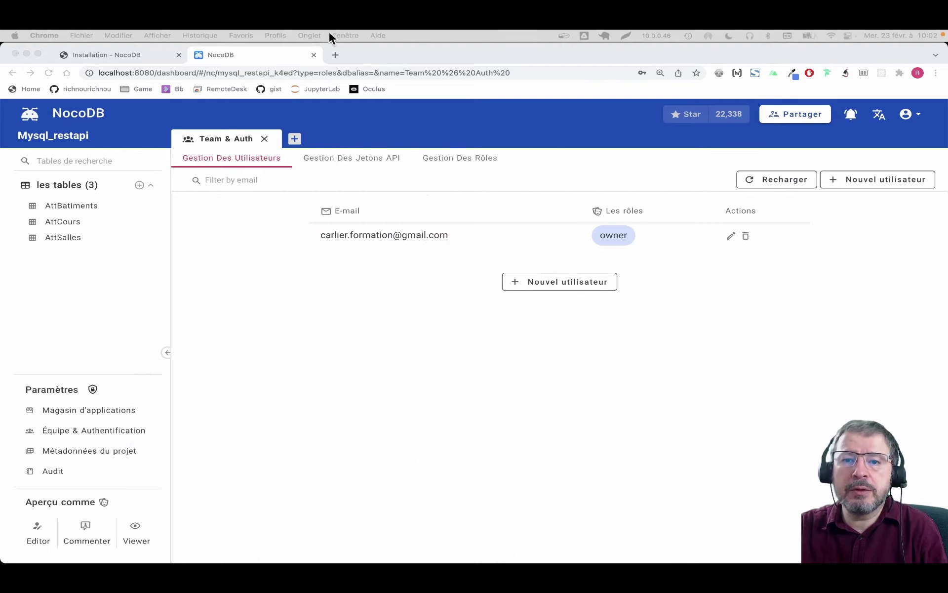
Step: Open phpMyAdmin for the nocodb_tuto database in a new browser tab
left_click(338, 52)
type("localhost/phpmyadmin/db_structure.php?server=1&db=nocodb_tuto")
key("Return")
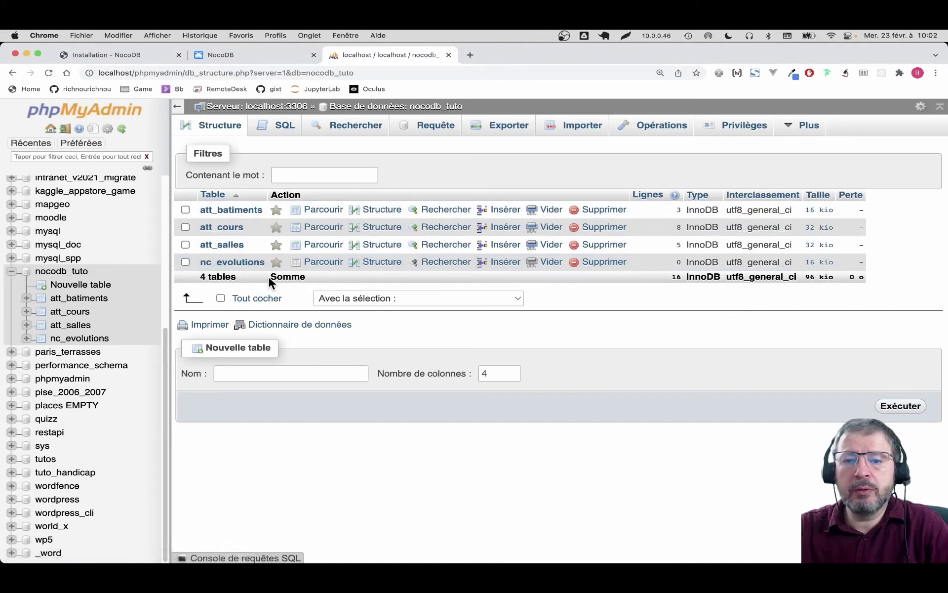
Step: Browse the empty nc_evolutions table, then return to the nocodb_tuto table list
left_click(230, 263)
double_click(264, 177)
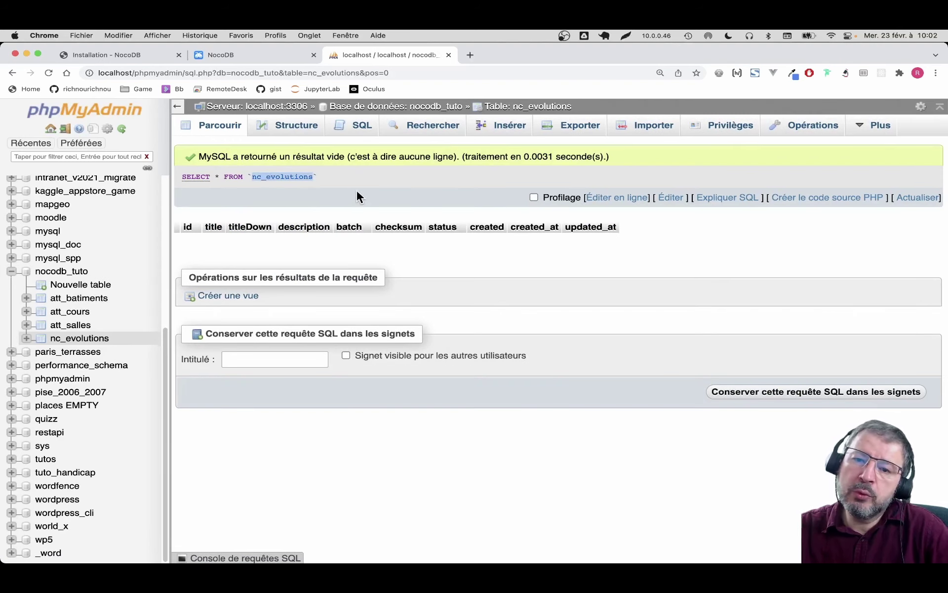
left_click(62, 271)
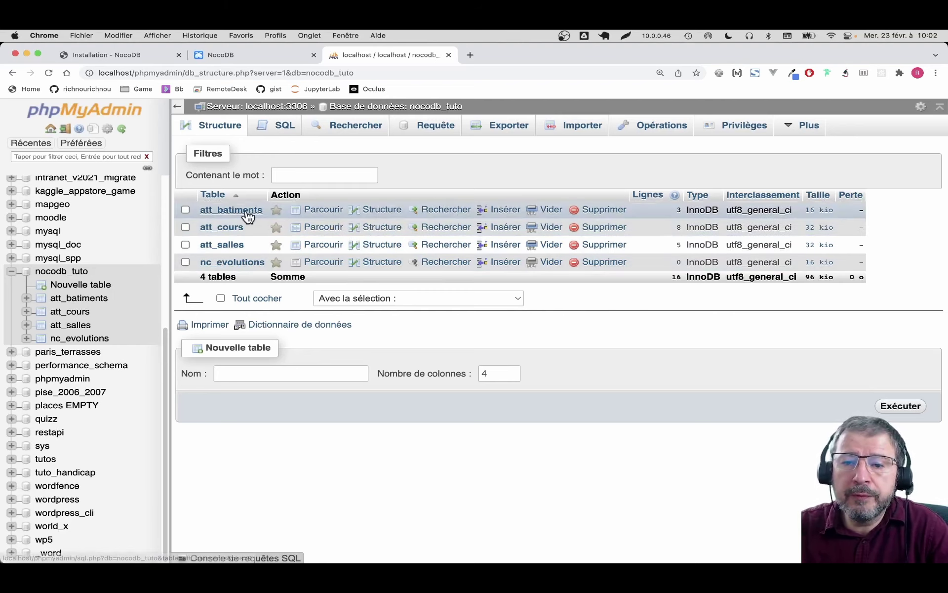
Step: Browse the att_batiments (3), att_cours (8) and att_salles (5) rows, then return to the table list
left_click(78, 299)
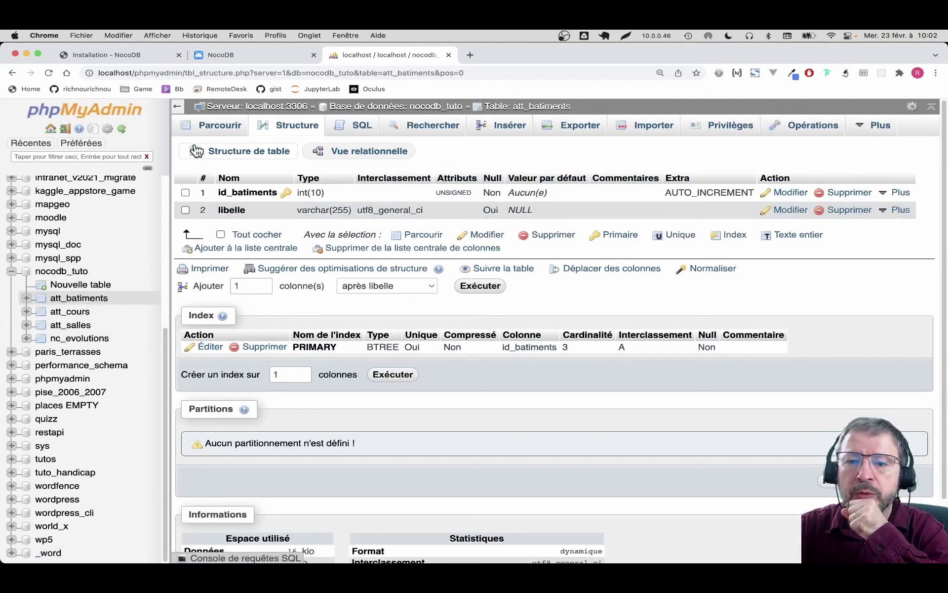
left_click(218, 124)
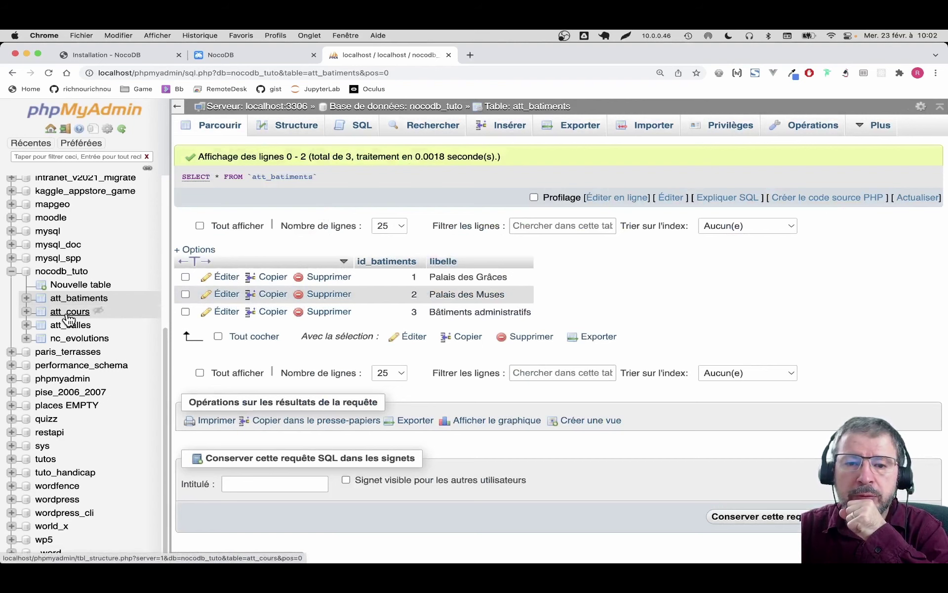
left_click(40, 315)
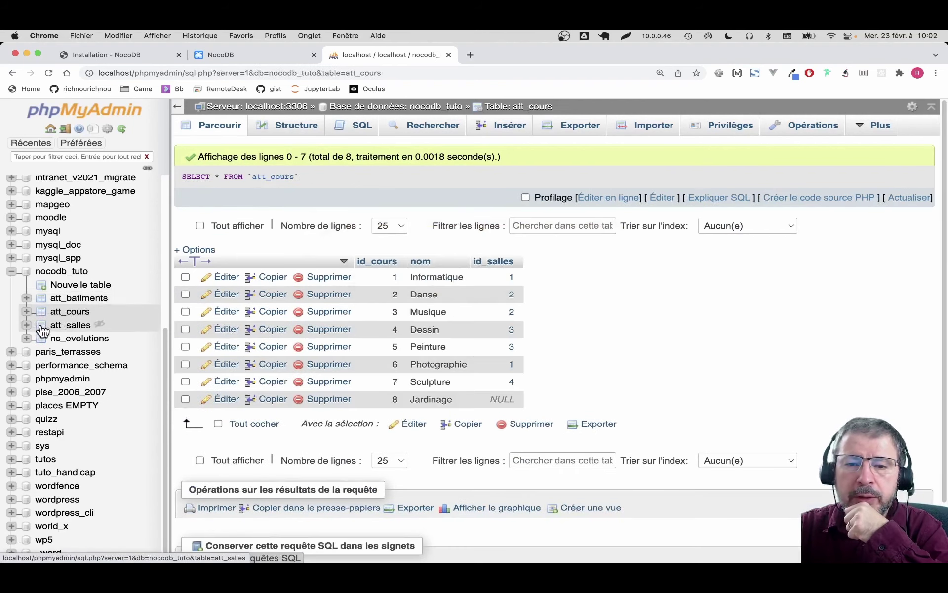
left_click(42, 326)
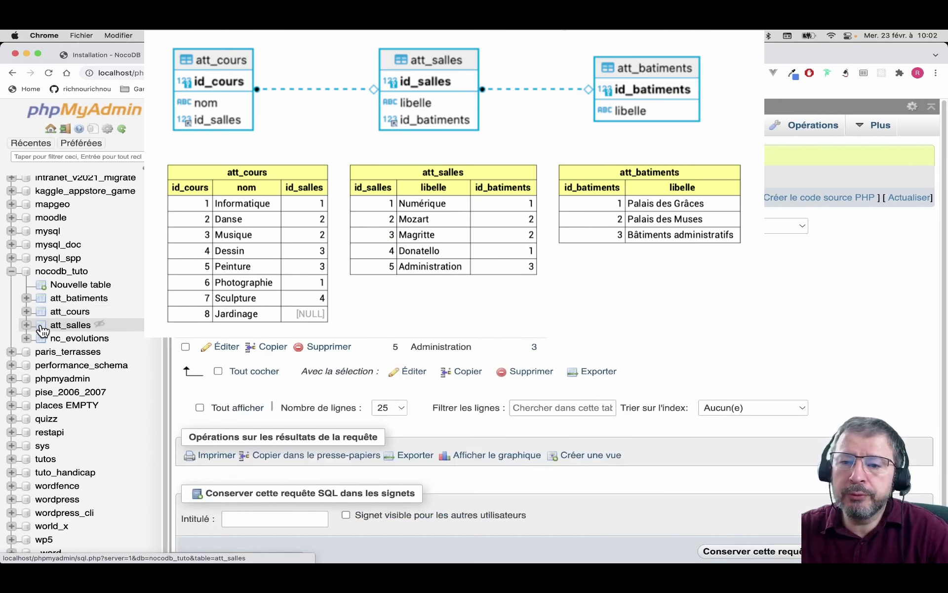
left_click(44, 302)
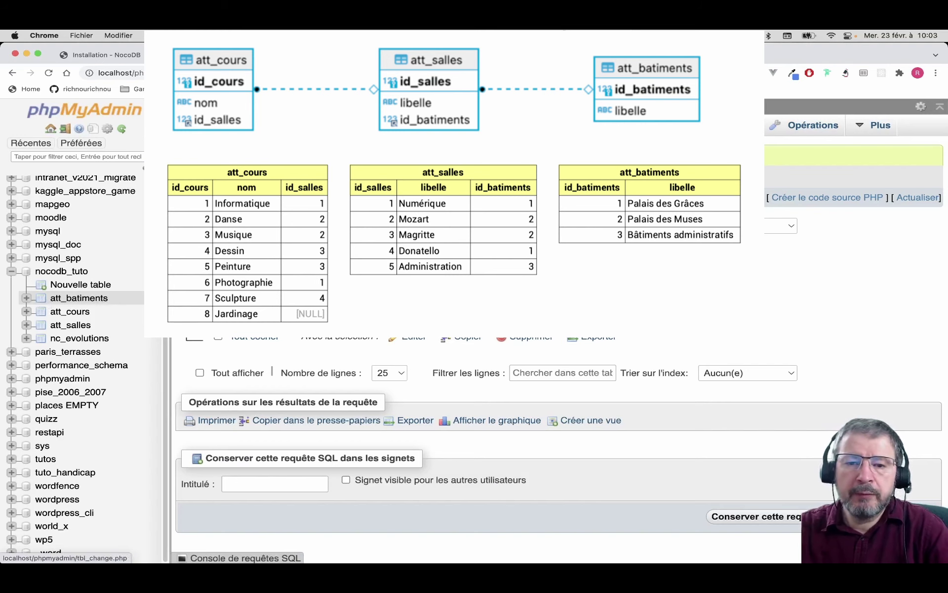
left_click(62, 271)
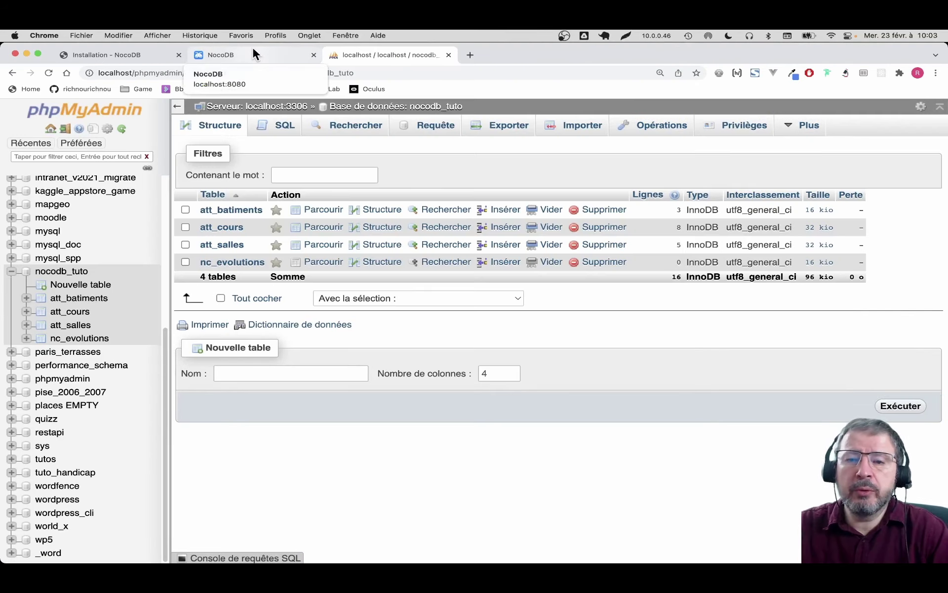
Step: View the AttBatiments, AttCours and AttSalles grids in NocoDB, then open att_batiments' structure in phpMyAdmin
left_click(255, 51)
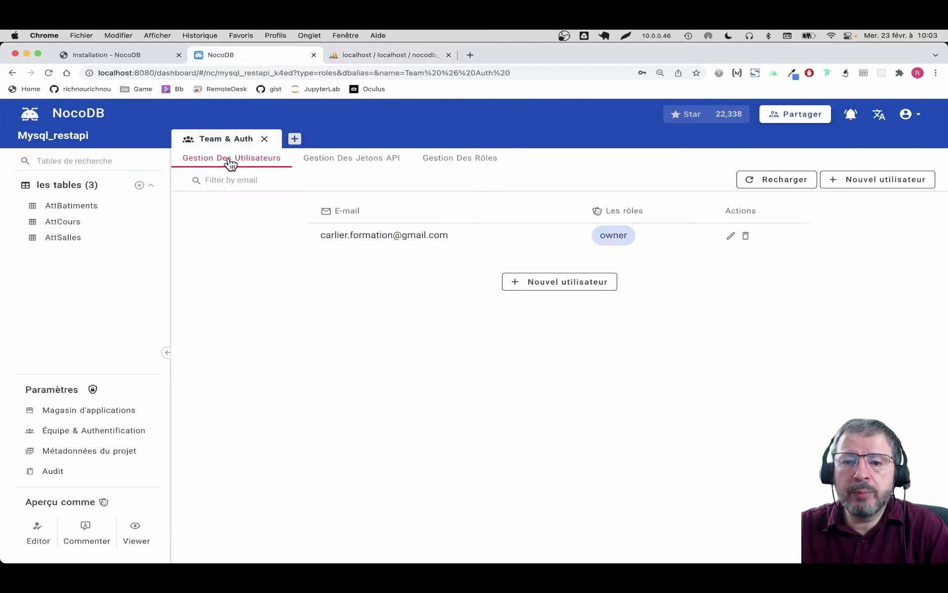
left_click(77, 210)
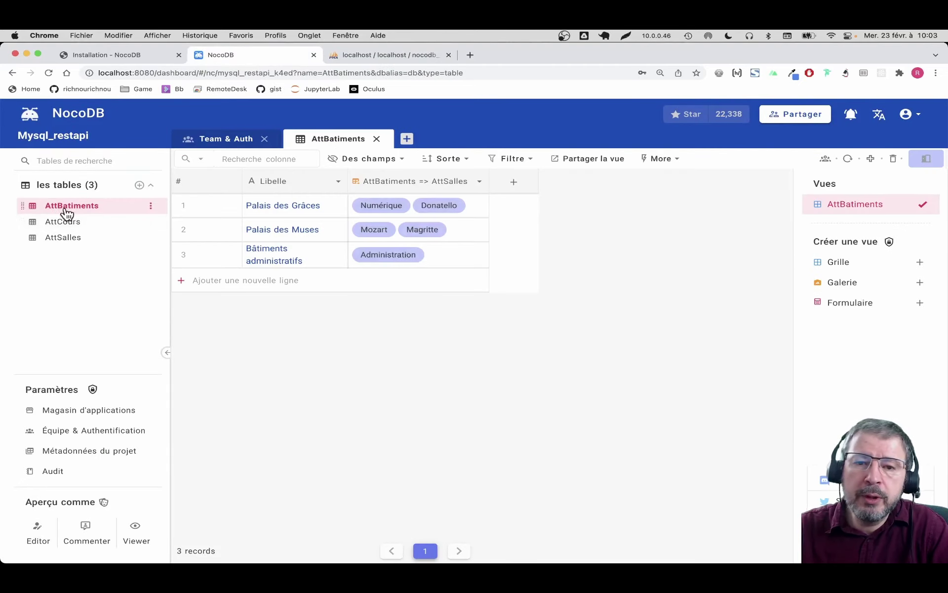
left_click(64, 221)
left_click(63, 238)
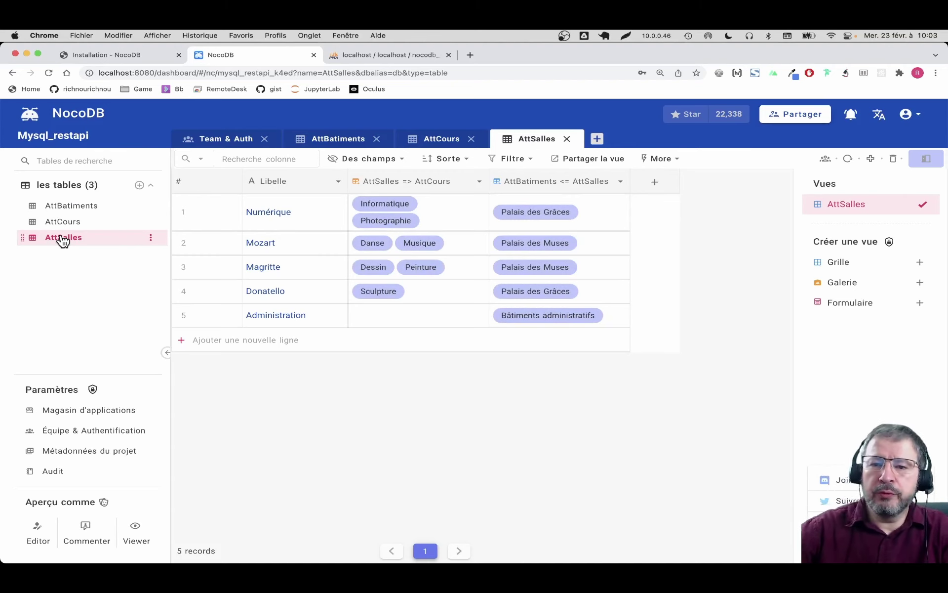
left_click(403, 57)
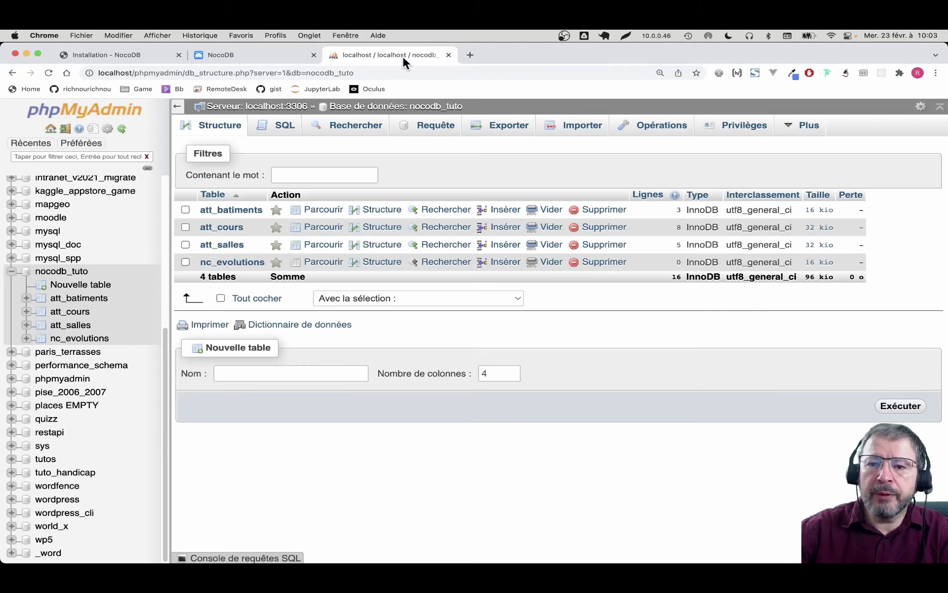
left_click(101, 298)
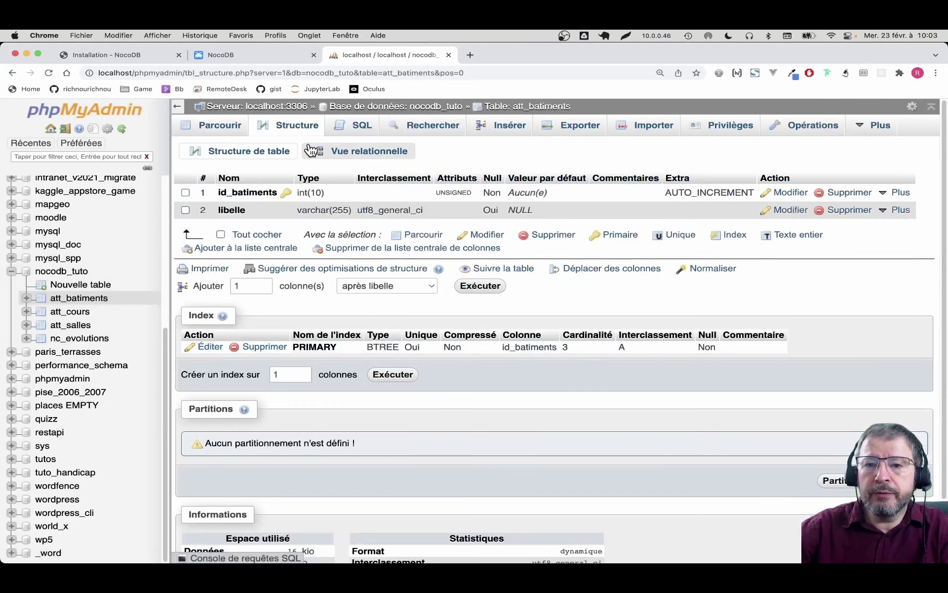
Step: Export the nocodb_tuto database as SQL from phpMyAdmin
left_click(62, 271)
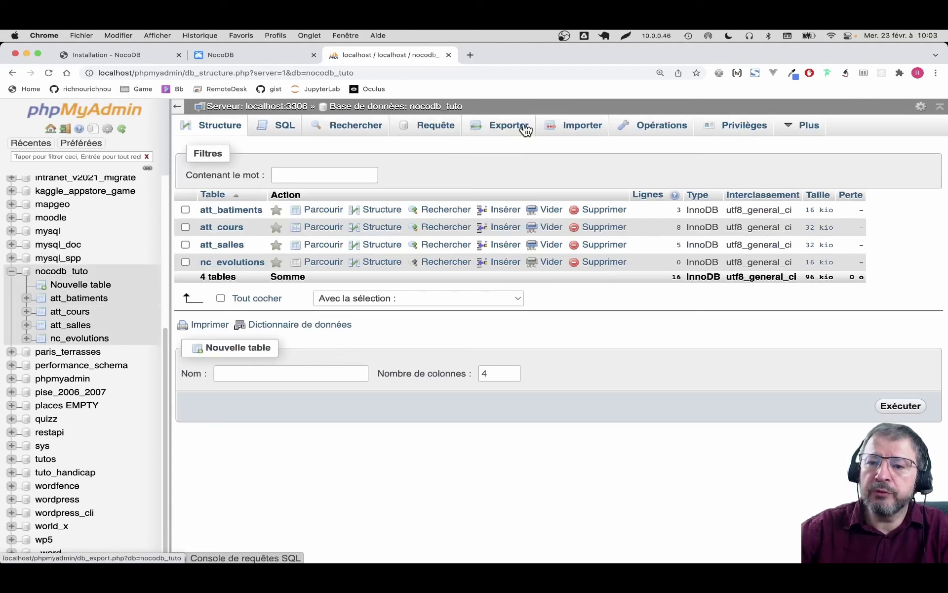
left_click(525, 129)
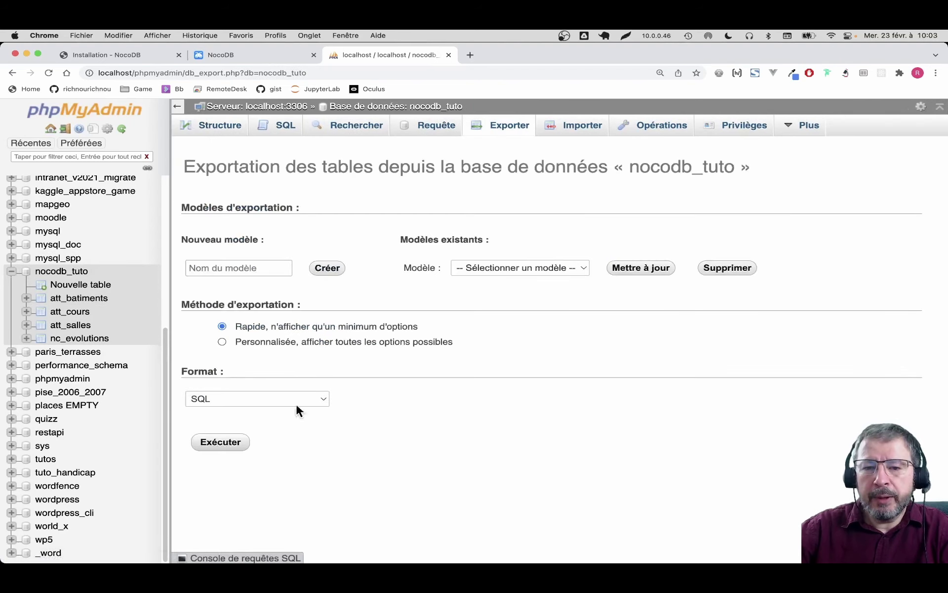
left_click(232, 444)
Step: Scroll the dump to the FOREIGN KEY constraints linking att_cours, att_salles and att_batiments
scroll(483, 328, "down", 3)
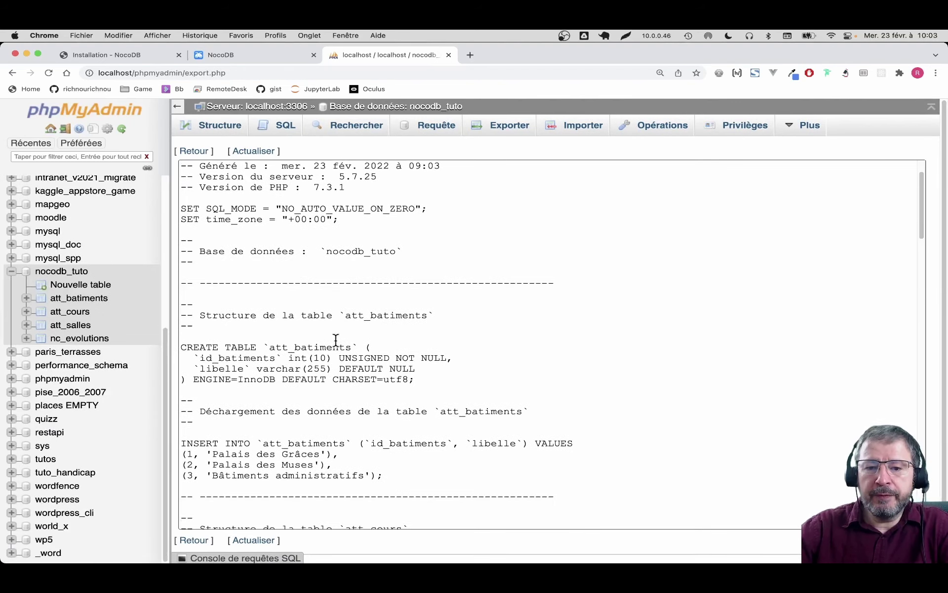
double_click(277, 347)
left_click_drag(277, 348, 276, 381)
scroll(416, 381, "down", 9)
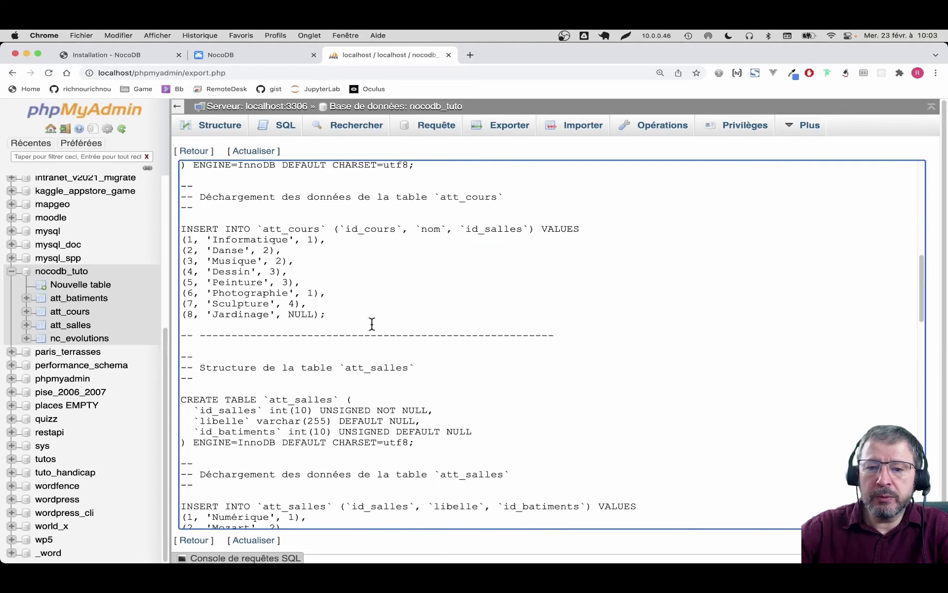
scroll(316, 247, "down", 5)
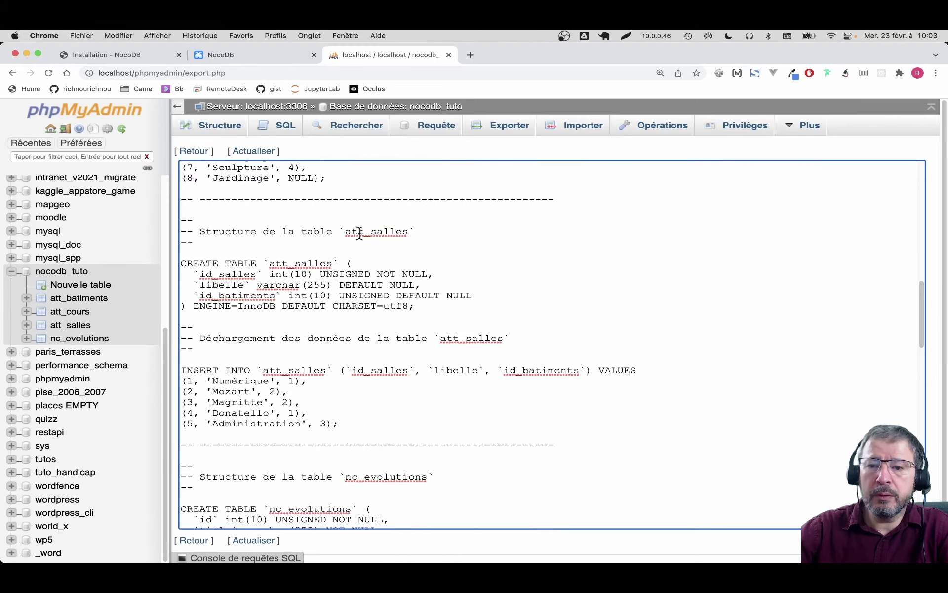
scroll(359, 232, "down", 10)
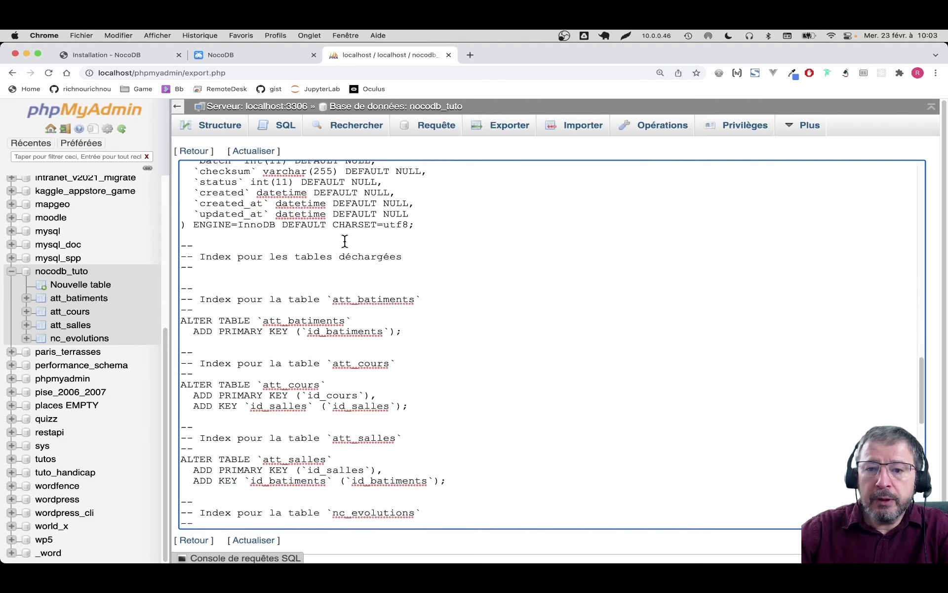
scroll(344, 242, "down", 10)
double_click(257, 448)
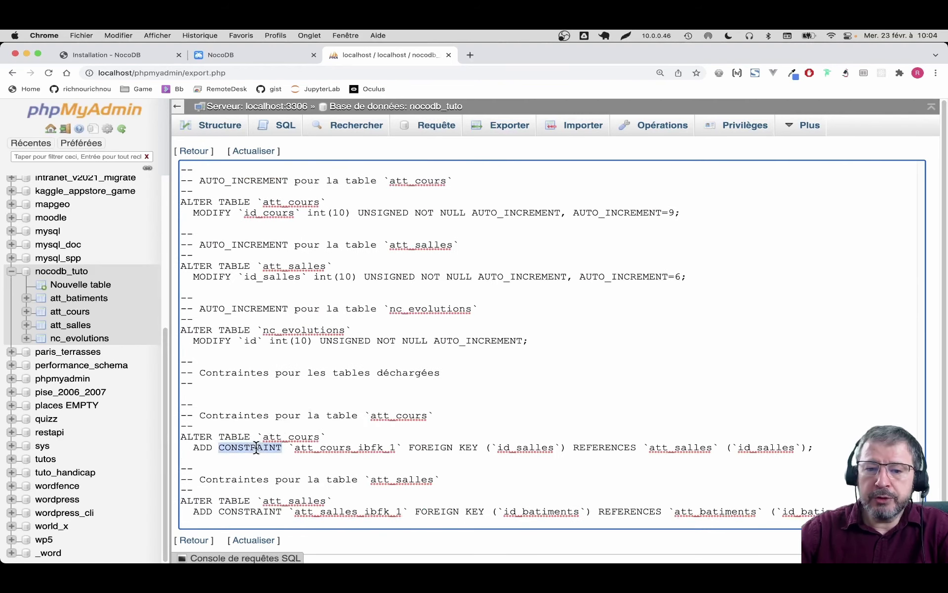
double_click(458, 442)
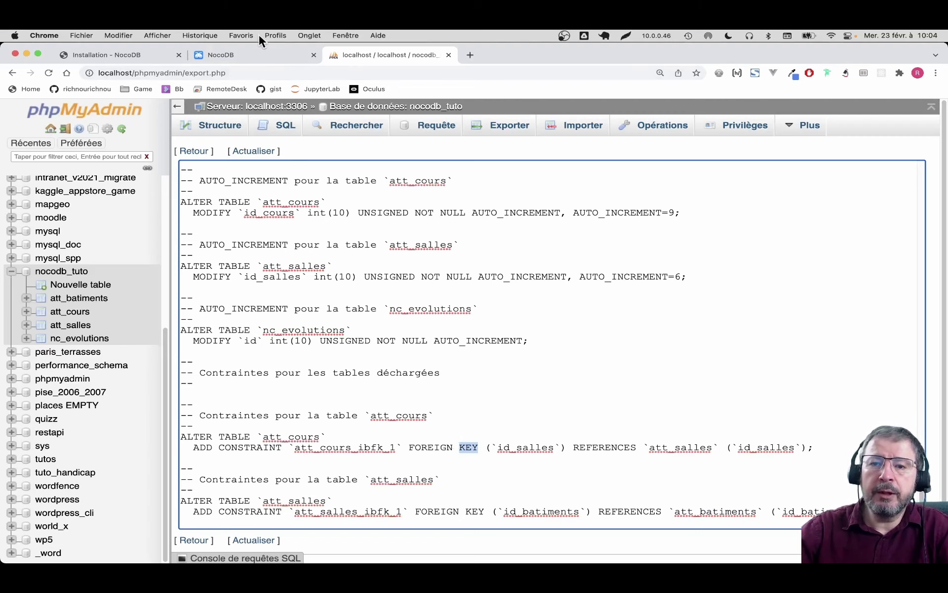
left_click(259, 52)
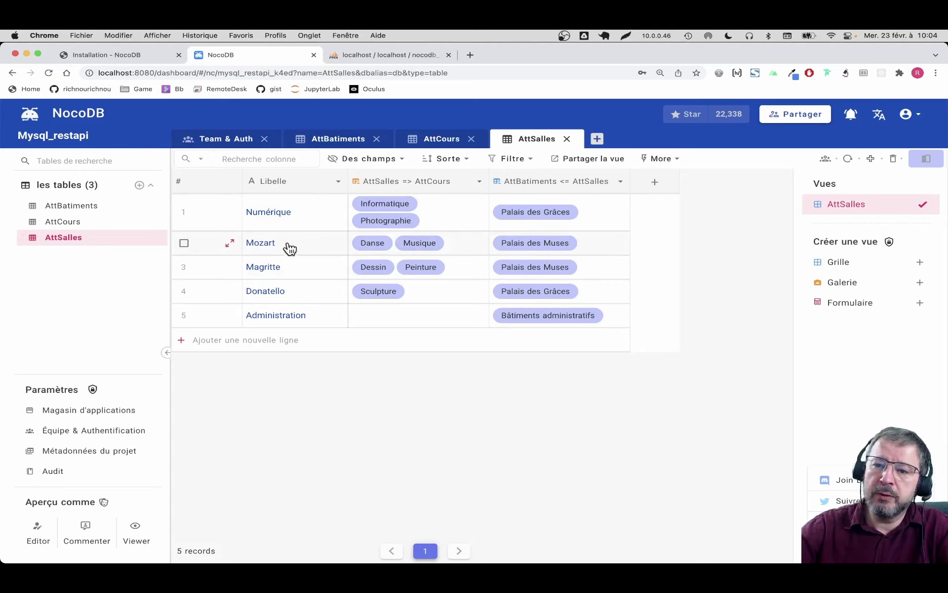
Step: Browse AttCours, AttSalles, AttBatiments and AttSalles again, then collapse and re-expand 'les tables'
left_click(65, 225)
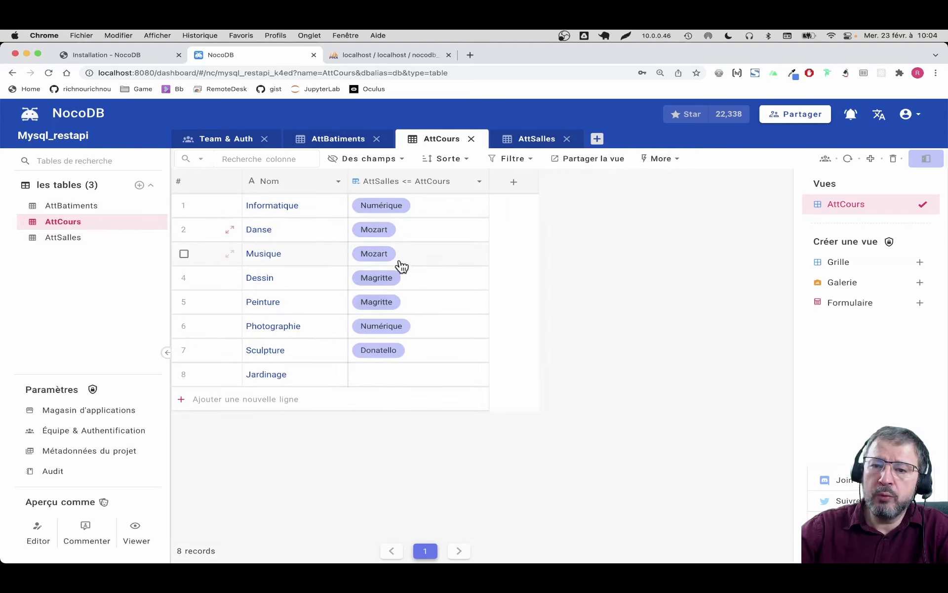
left_click(67, 238)
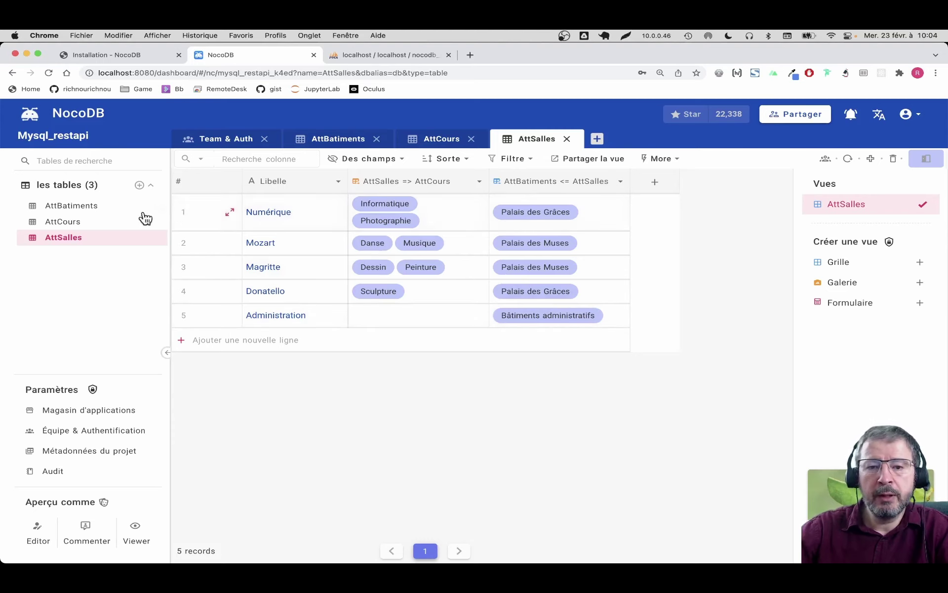
left_click(91, 212)
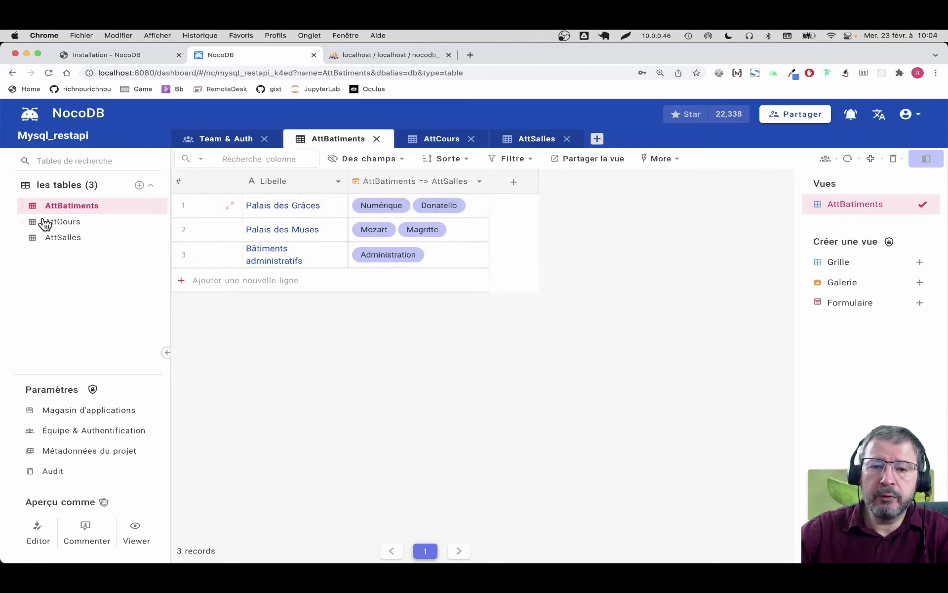
left_click(56, 240)
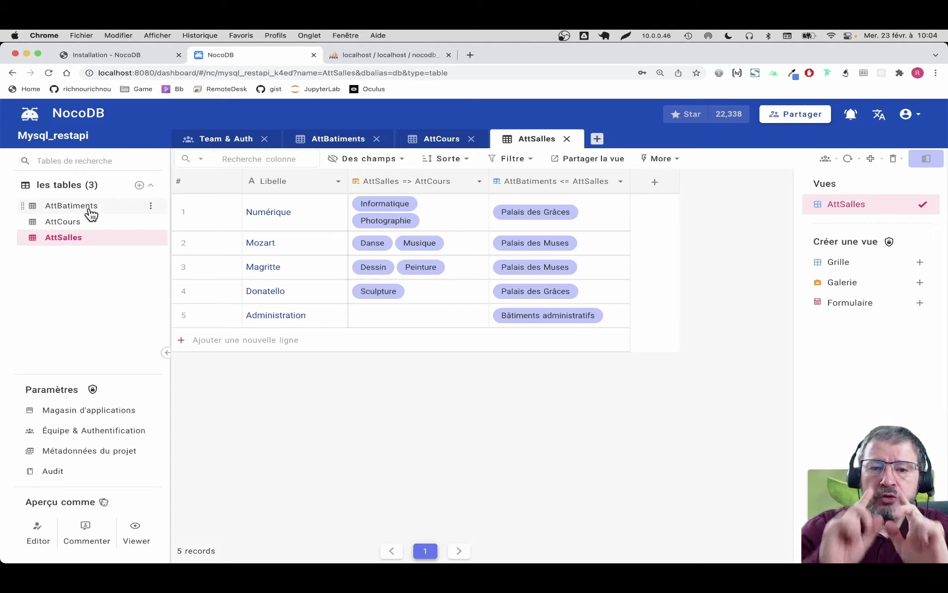
left_click(131, 196)
left_click(119, 188)
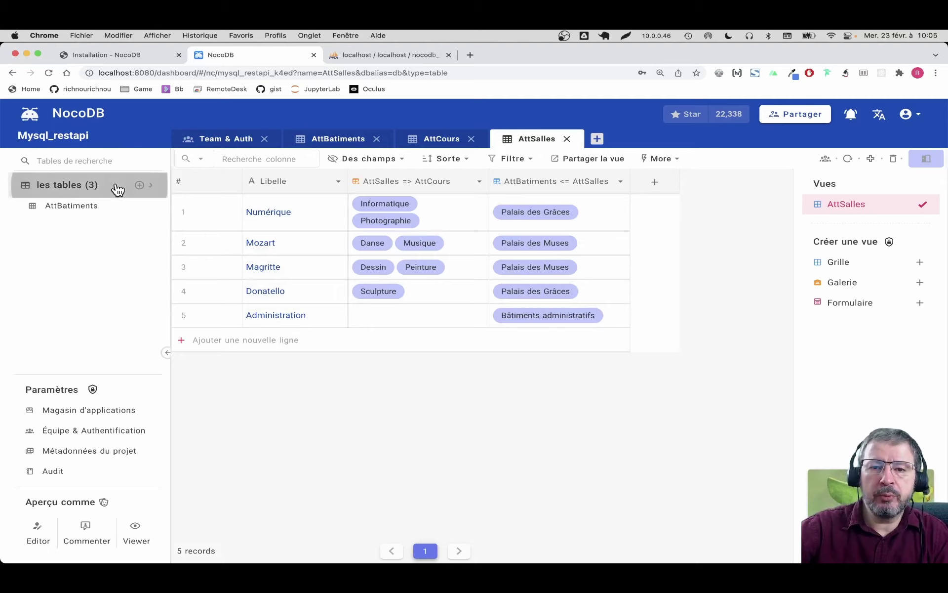
Step: Add an Att_eleves table under 'les tables', keeping the default id, title and timestamp columns
left_click(140, 186)
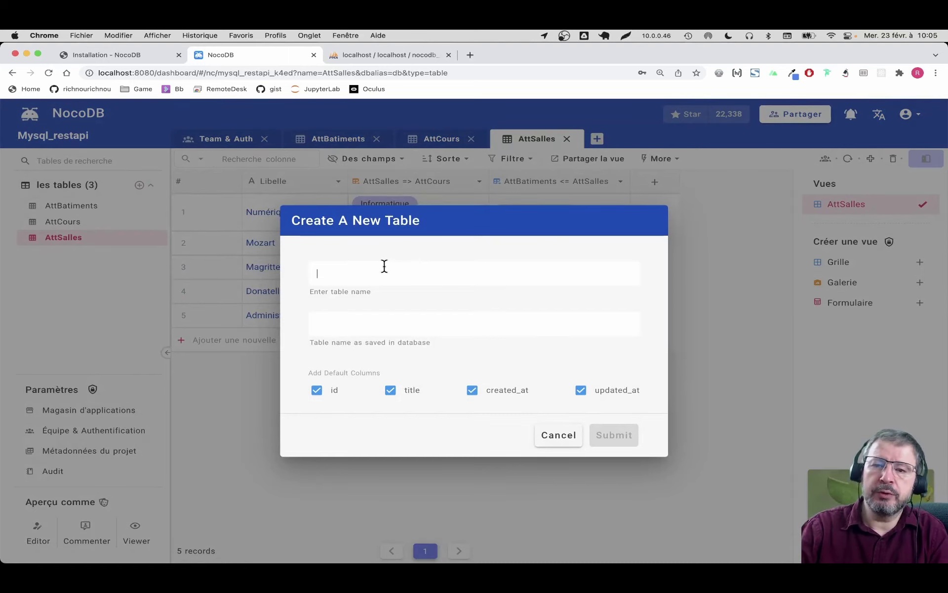
type("u")
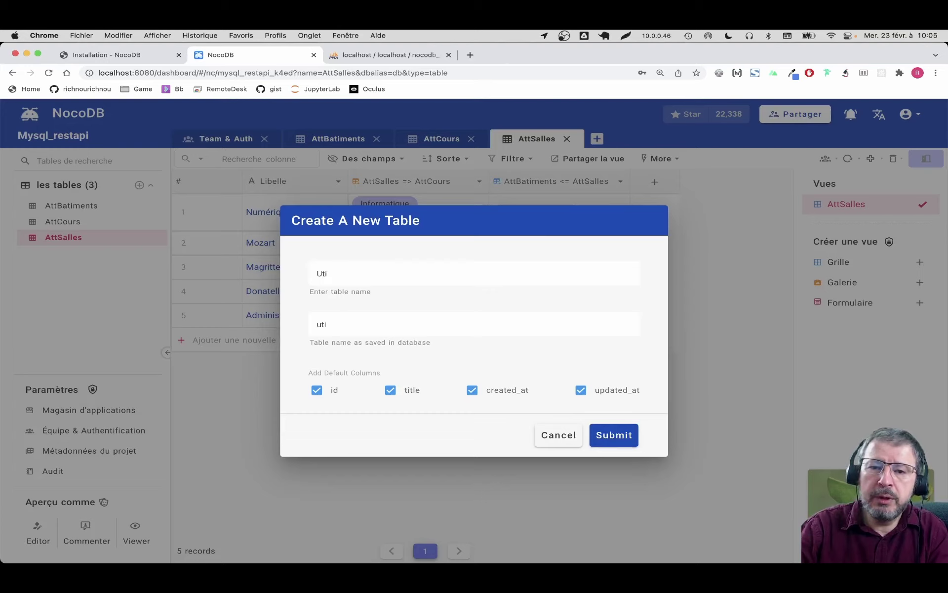
key("BackSpace")
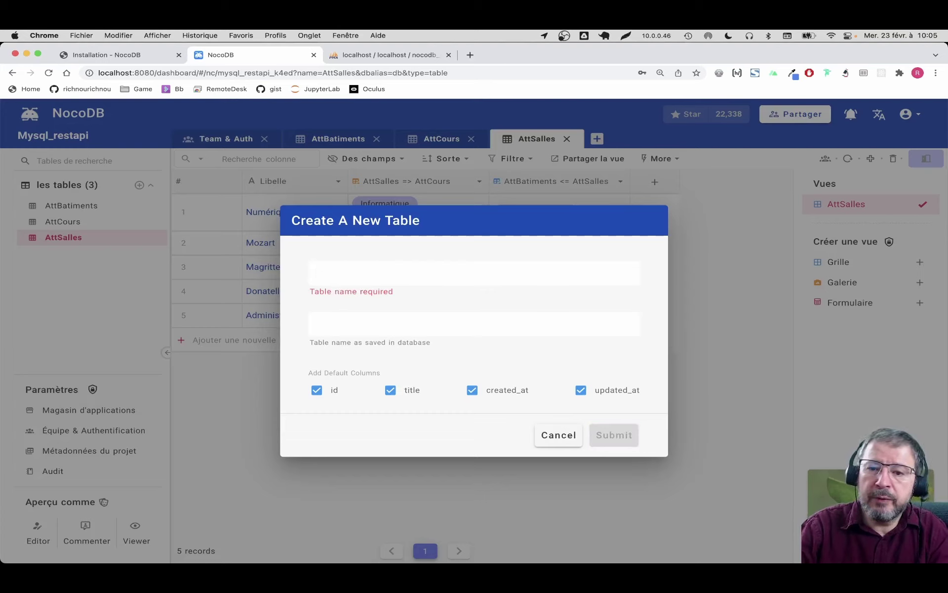
type("AT")
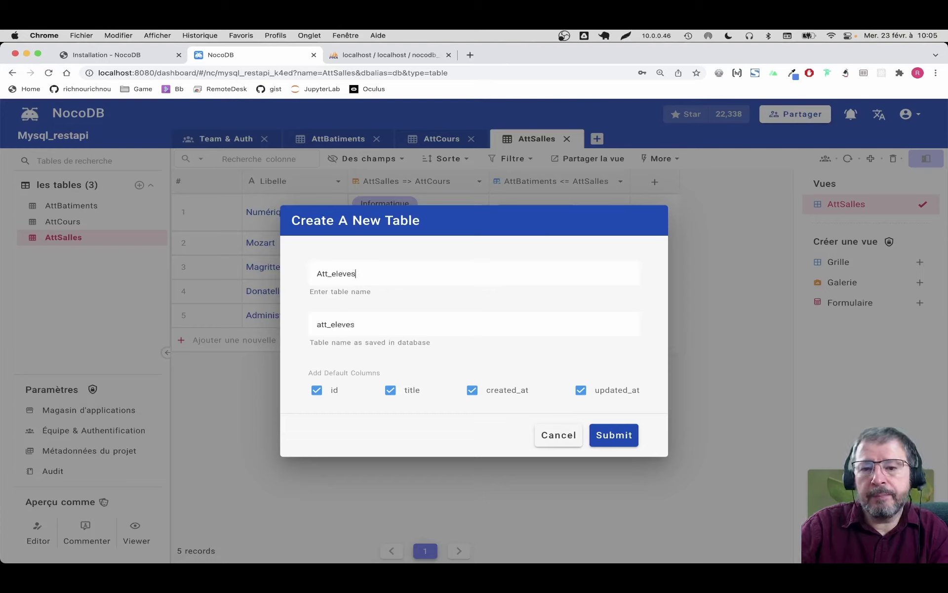
key("Tab")
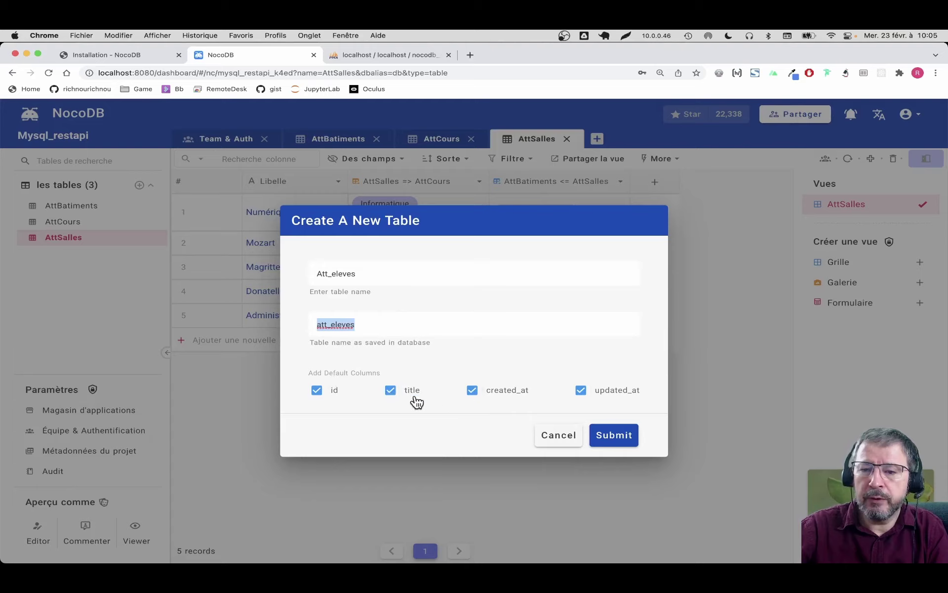
left_click(609, 437)
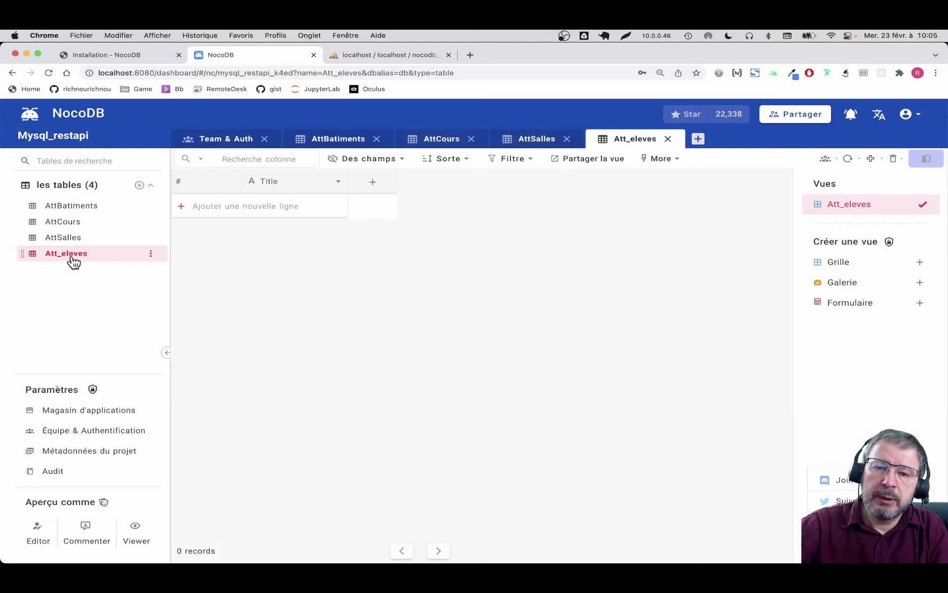
Step: Check in phpMyAdmin that att_eleves exists with title varchar(45), then return to NocoDB
left_click(376, 55)
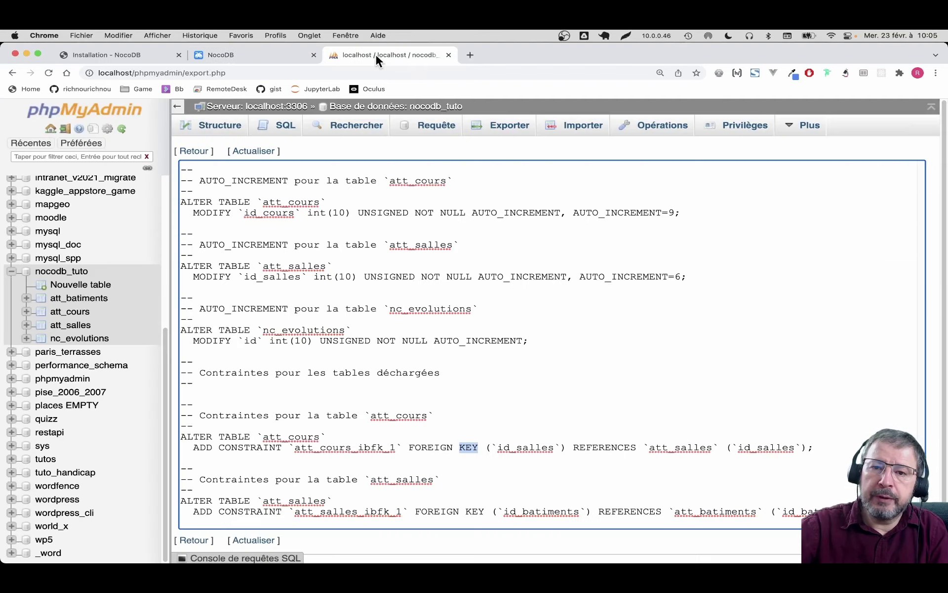
left_click(74, 271)
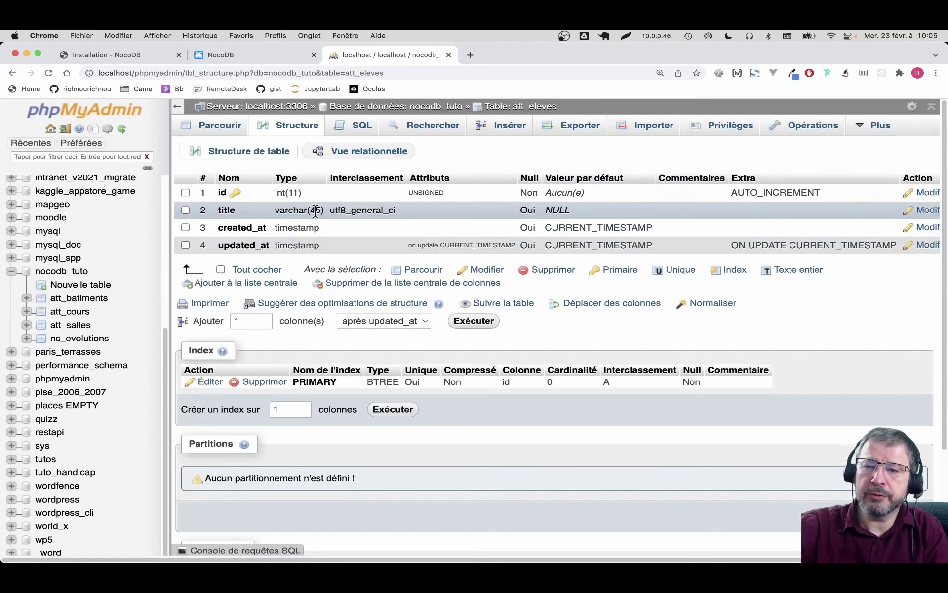
left_click(253, 57)
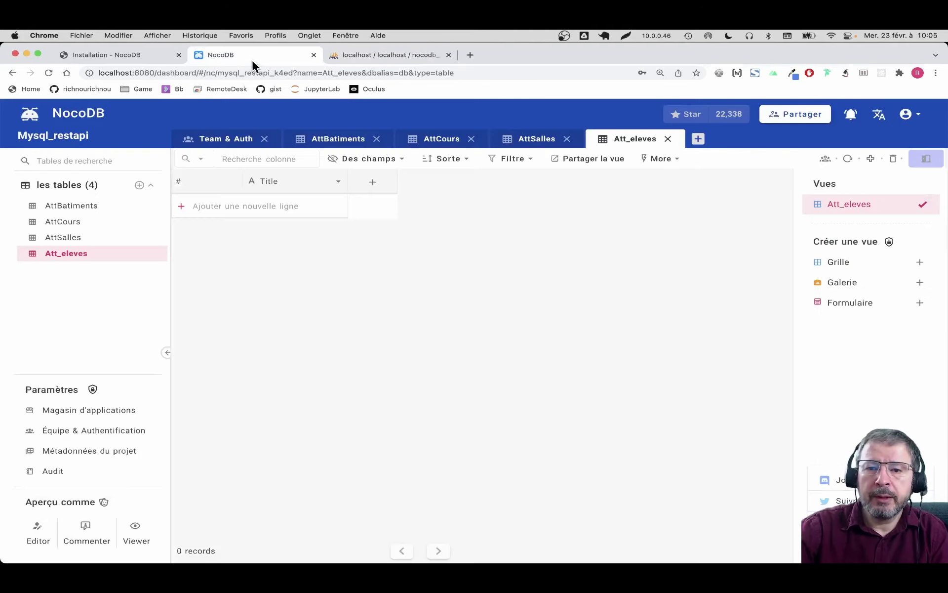
Step: Change the Att_eleves title column's Length/Values from 45 to 255 and save
left_click(338, 182)
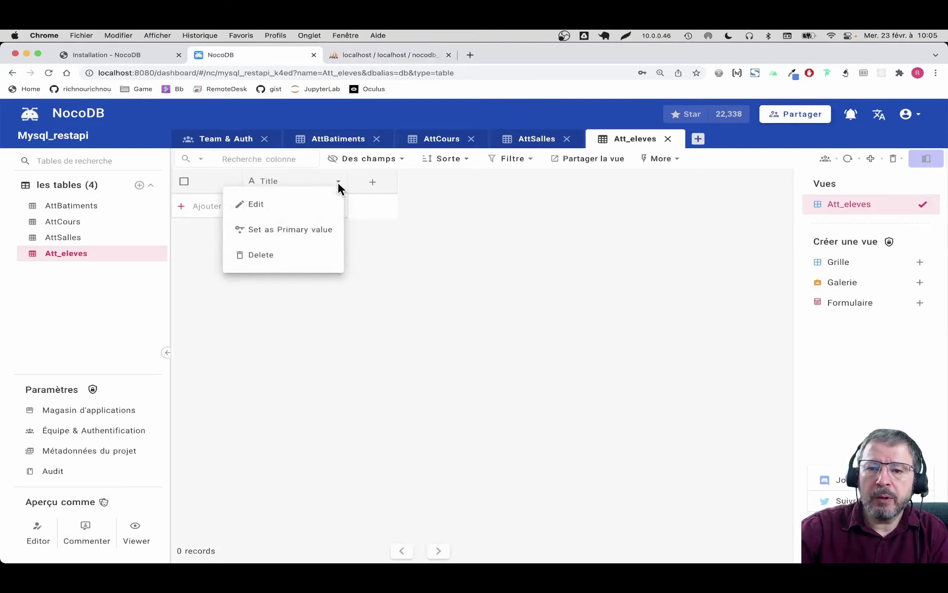
left_click(322, 202)
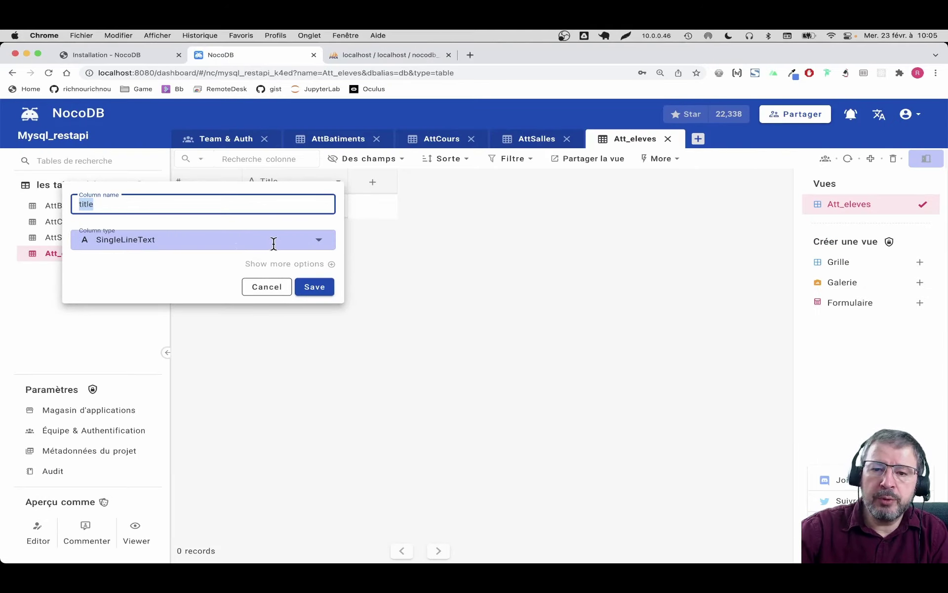
left_click(289, 264)
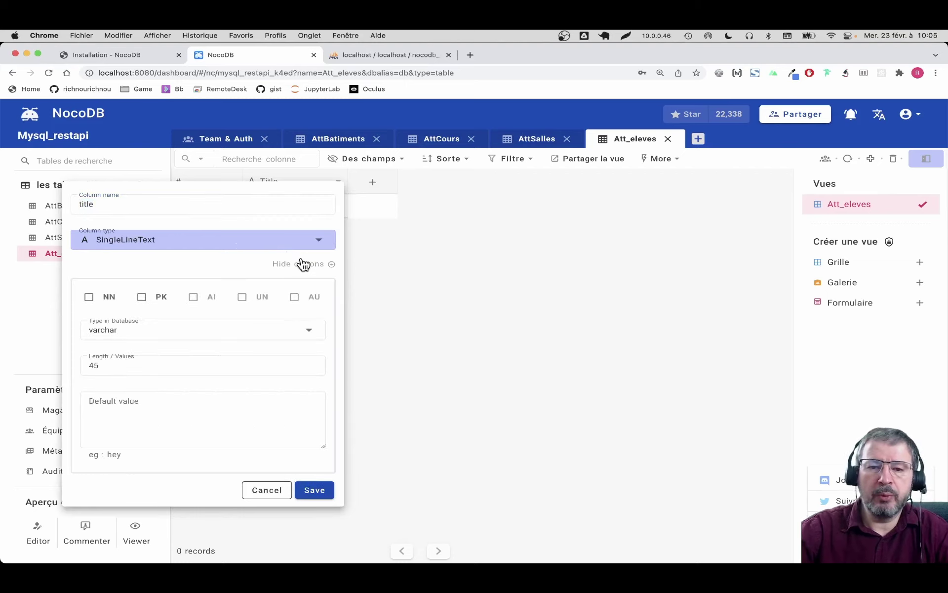
left_click(123, 374)
double_click(123, 374)
type("255")
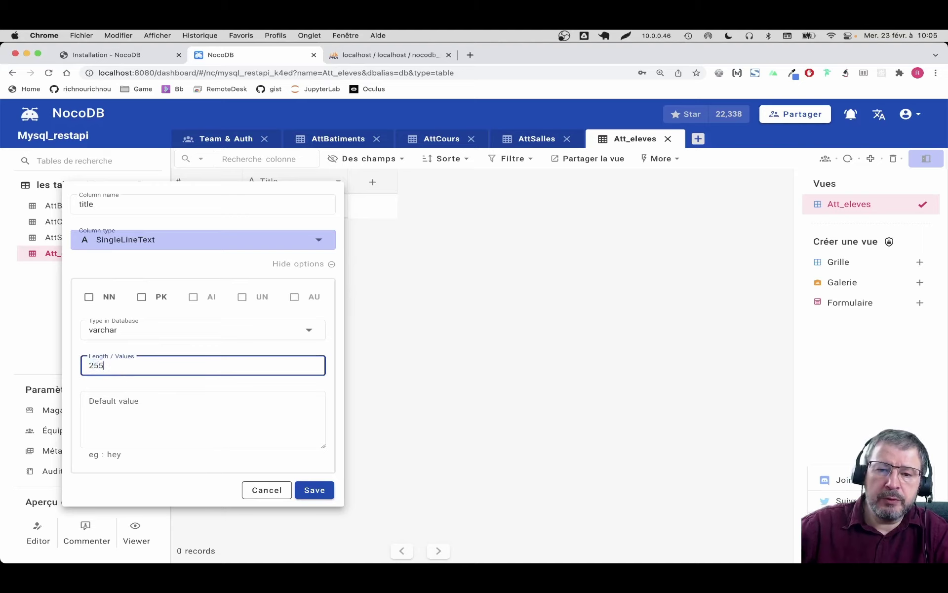
left_click(309, 490)
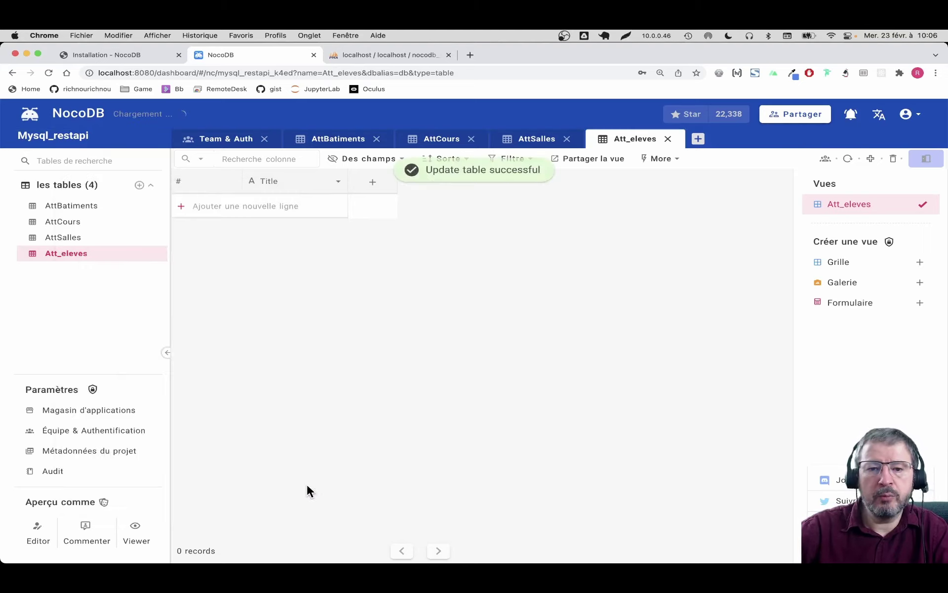
left_click(361, 56)
Step: Reload att_eleves' structure to confirm title is varchar(255), then reopen the title column options in NocoDB
left_click(282, 126)
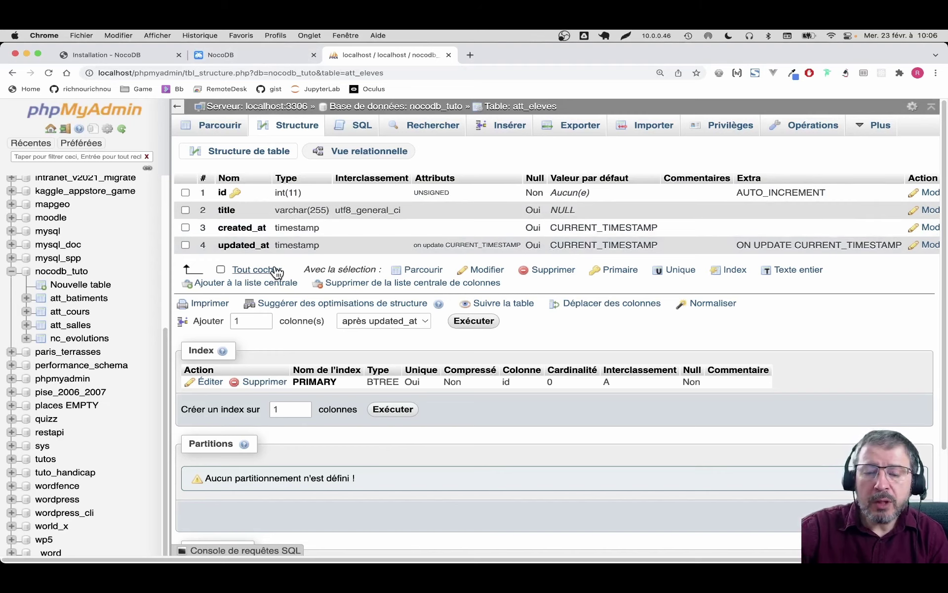
left_click(249, 56)
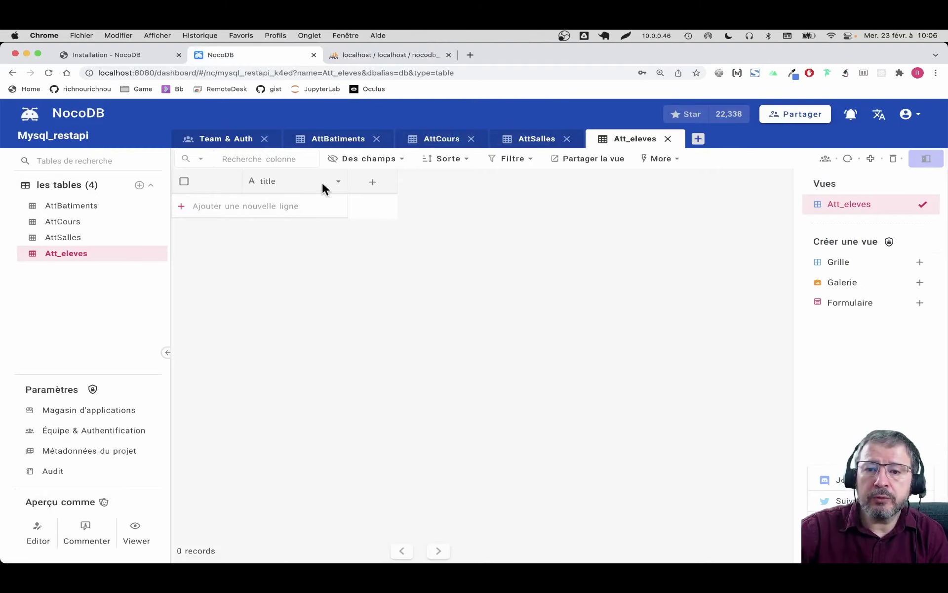
left_click(338, 182)
Step: Rename the title column to nom and add a prenom SingleLineText column
left_click(288, 212)
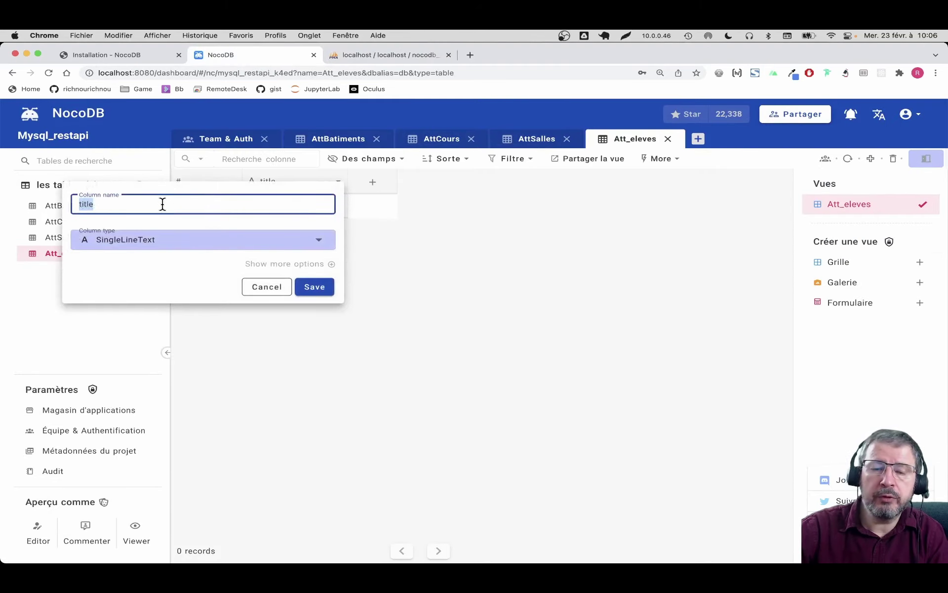
type("nom")
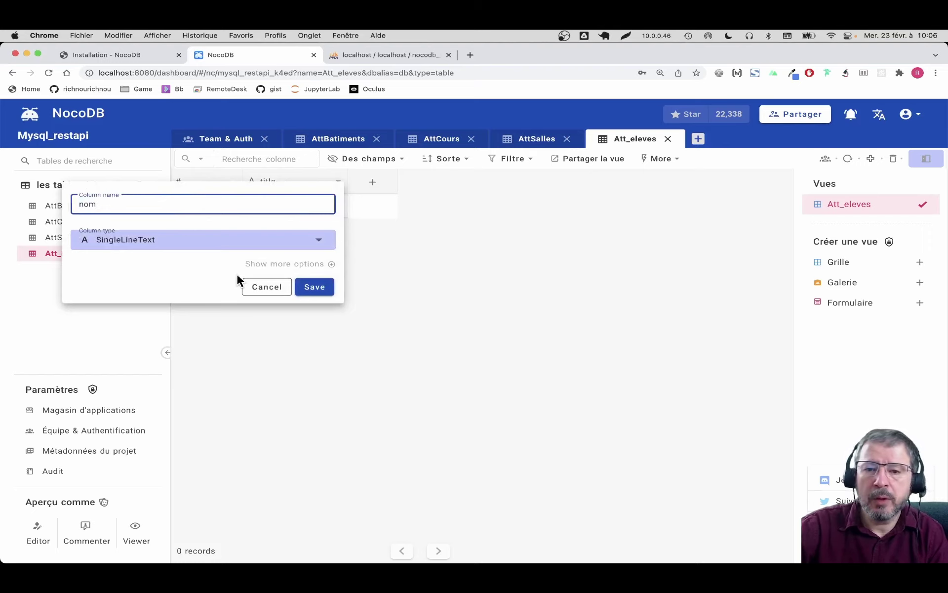
left_click(327, 288)
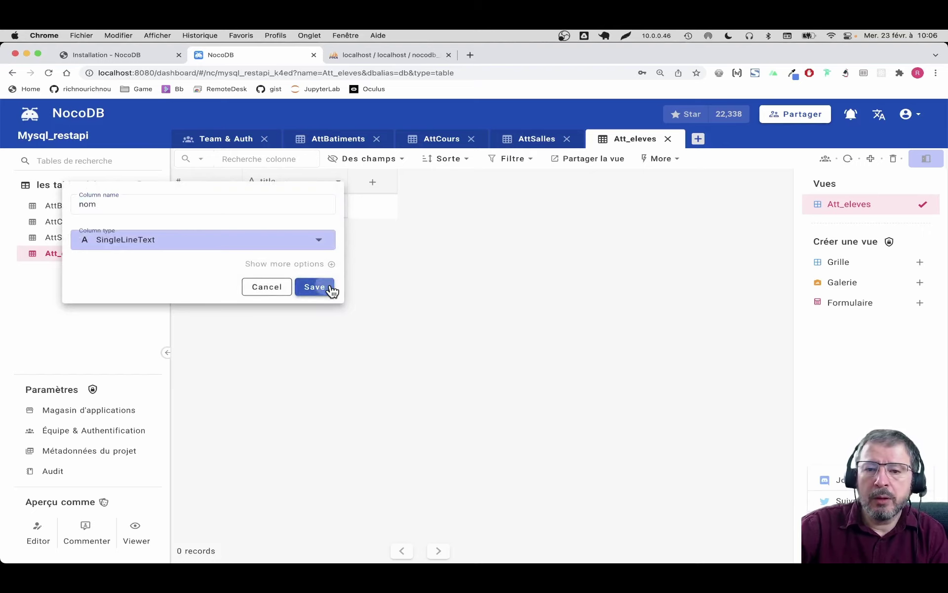
left_click(373, 182)
type("prenom")
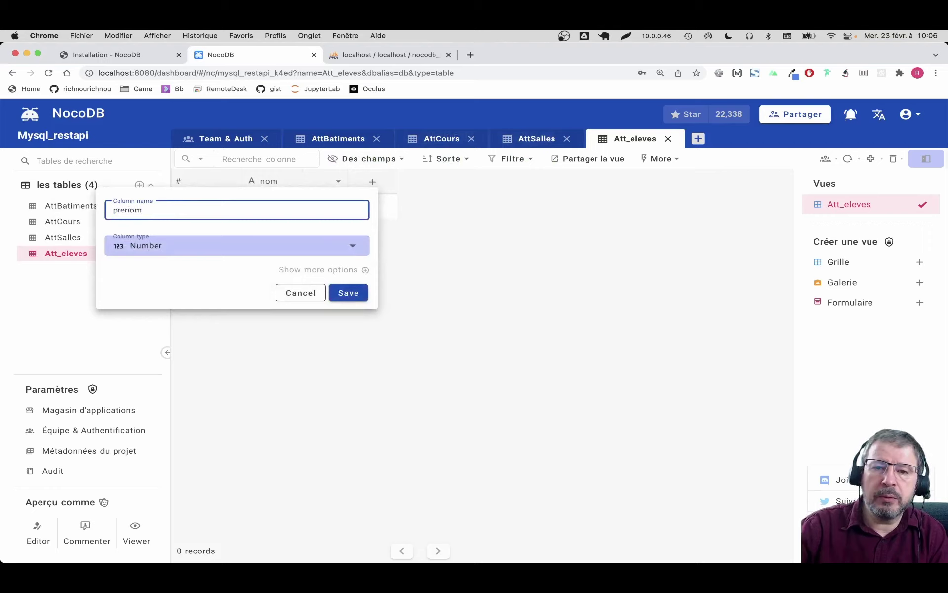
left_click(273, 254)
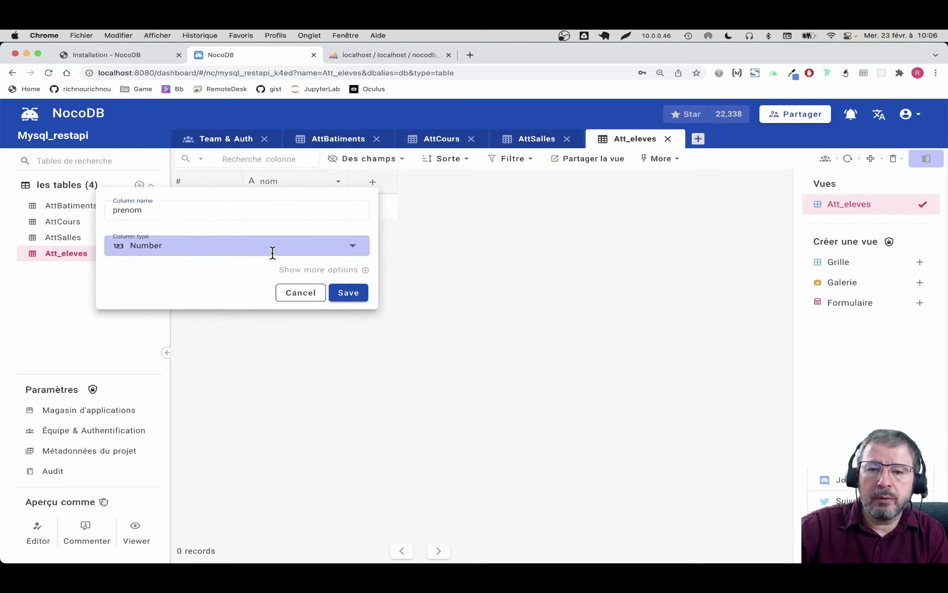
type("tex")
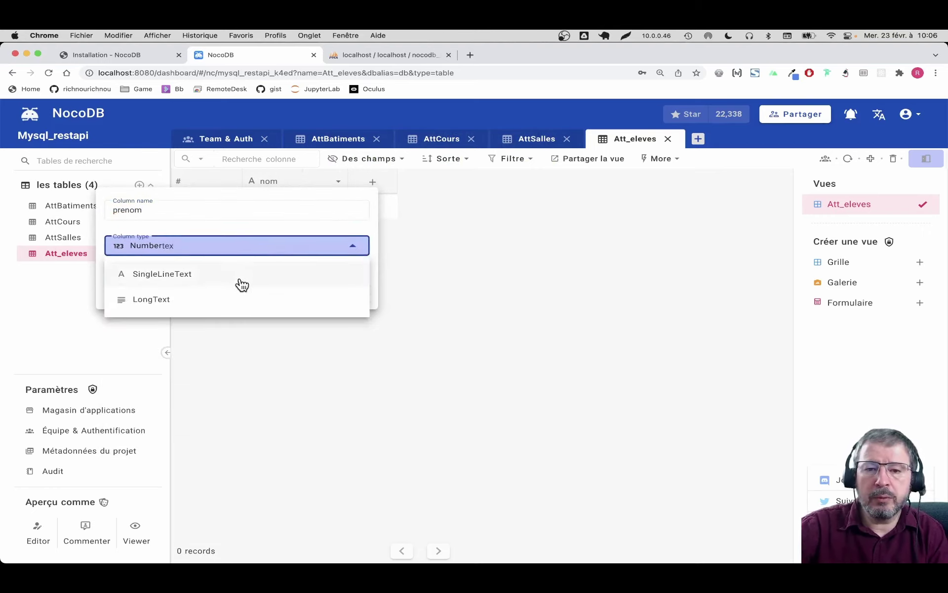
left_click(178, 280)
left_click(355, 293)
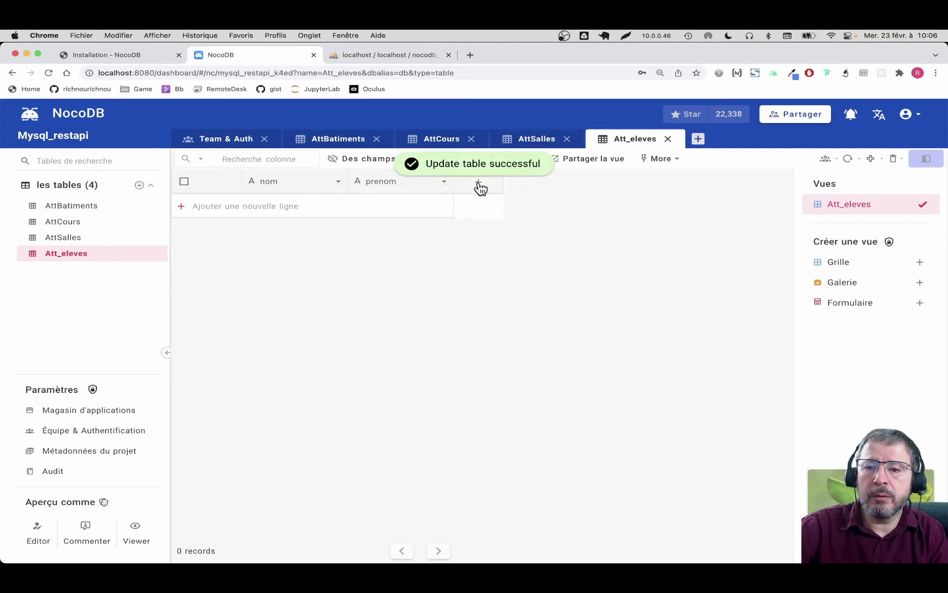
Step: Add a commentaire LongText column, then reload the att_eleves structure in phpMyAdmin
left_click(479, 185)
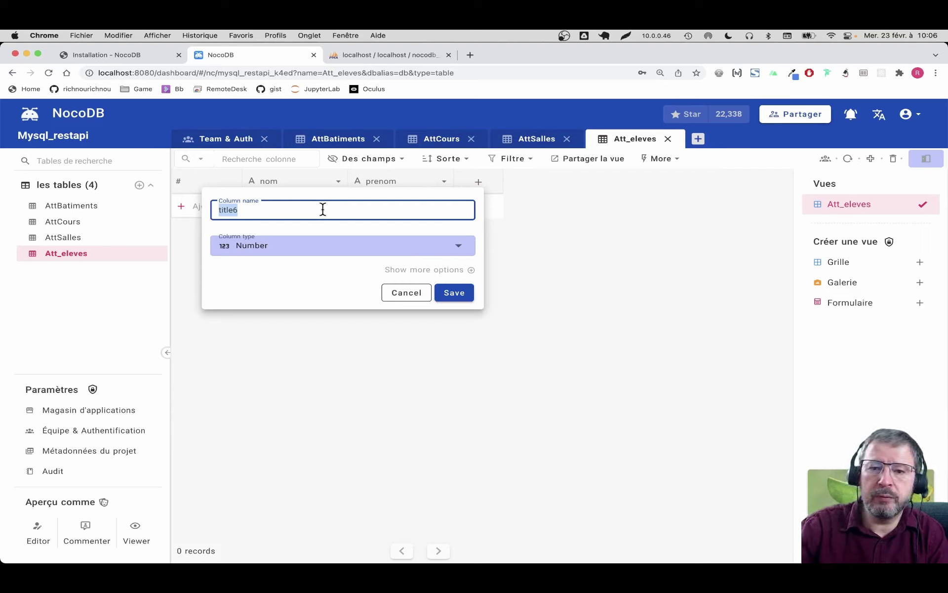
type("commentair")
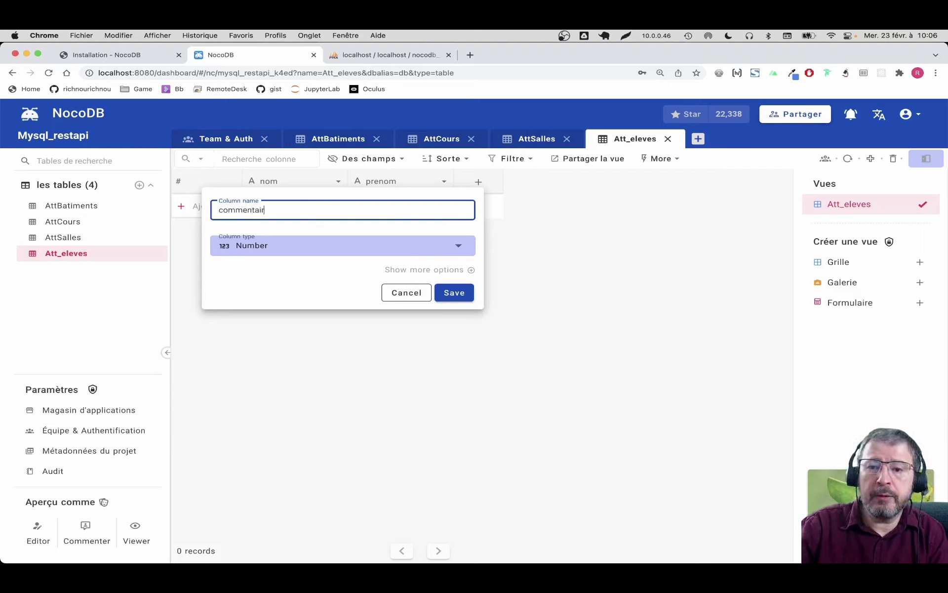
type("e")
left_click(385, 246)
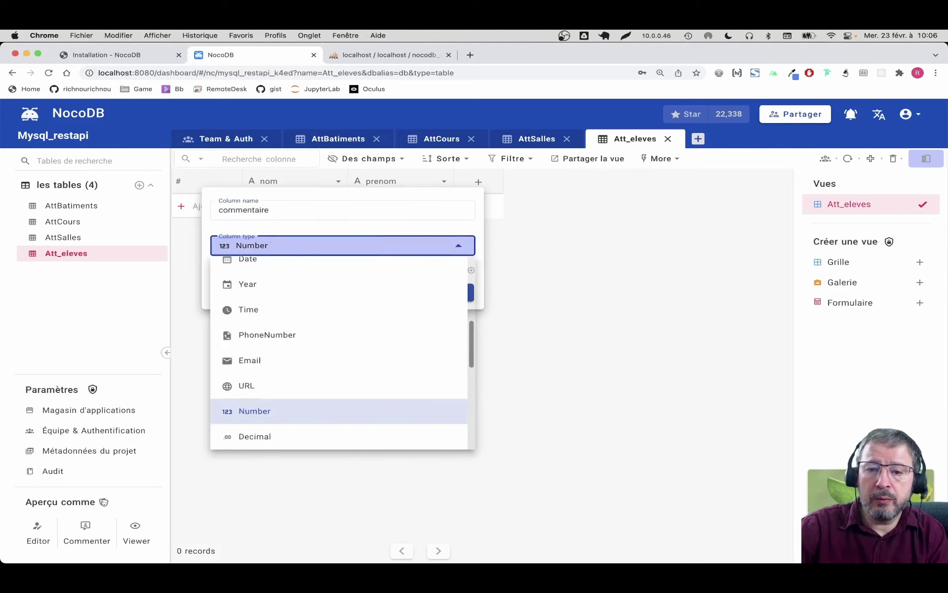
type("te")
left_click(288, 306)
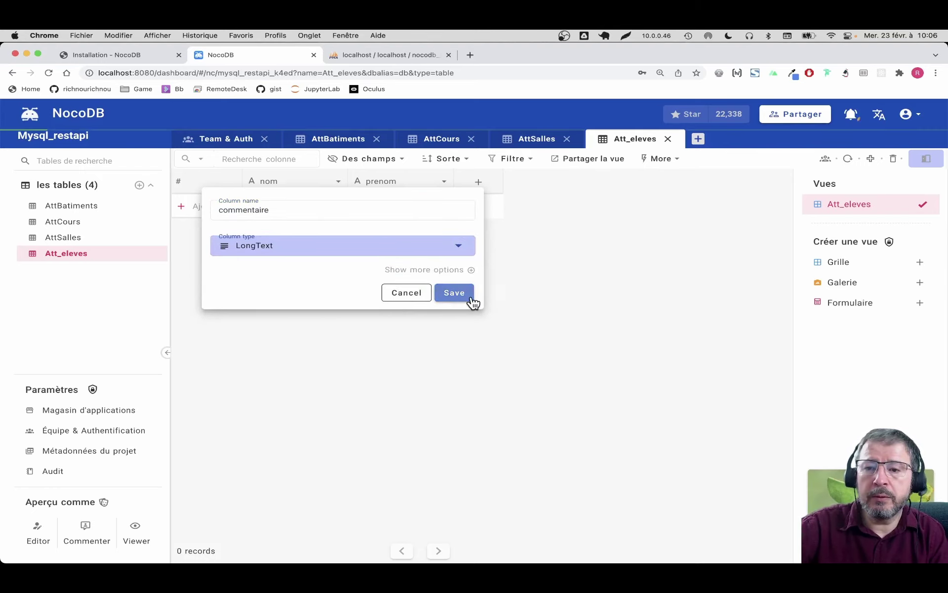
left_click(455, 293)
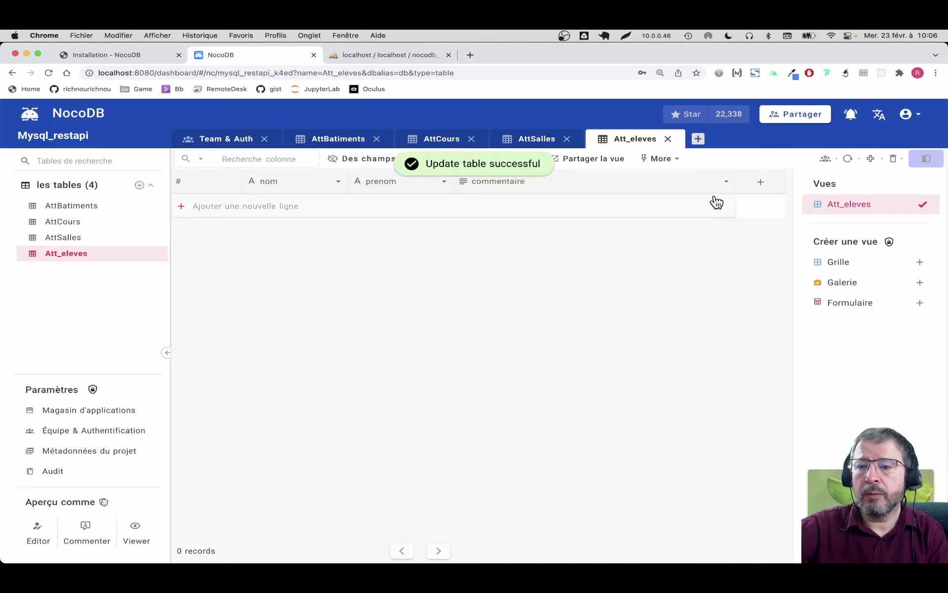
left_click(372, 61)
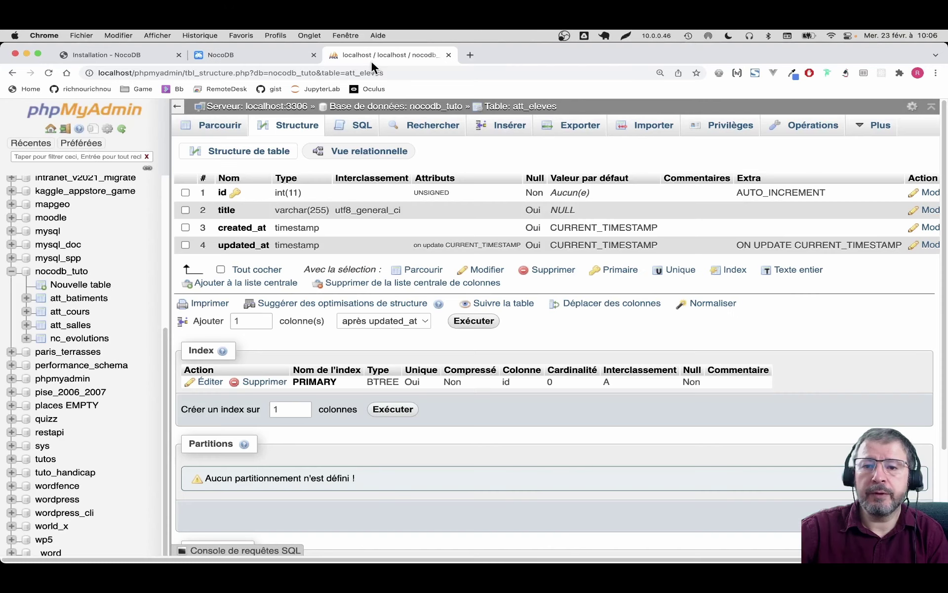
left_click(284, 131)
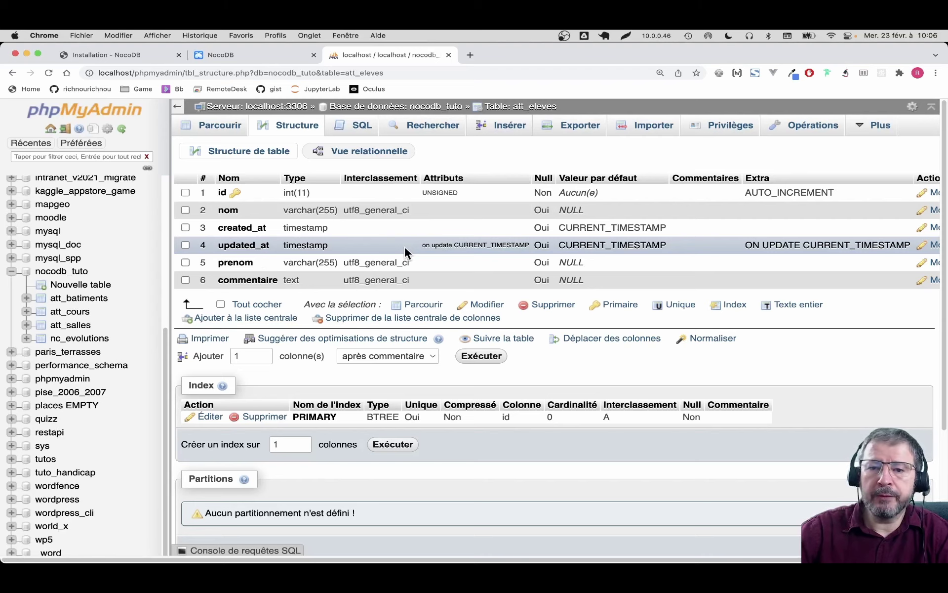
Step: Insert an att_eleves row with the student's last name, first name and comment 'Super élève'
left_click(488, 134)
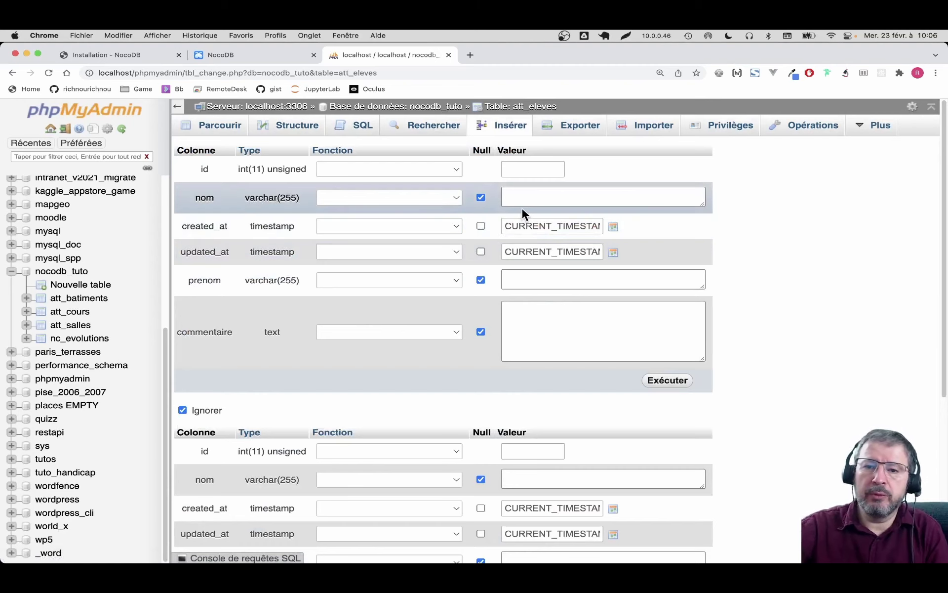
left_click(557, 193)
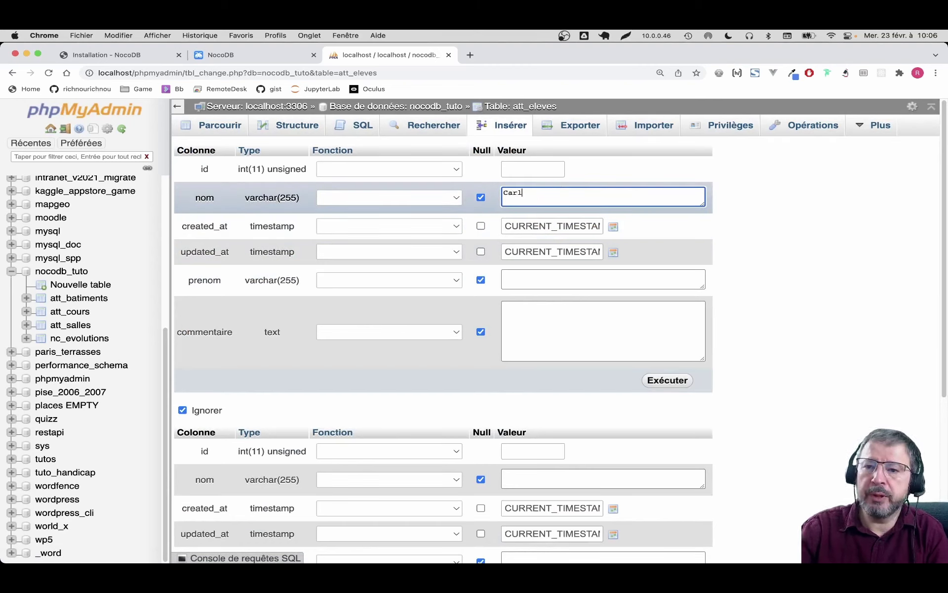
left_click(564, 281)
type("Richard")
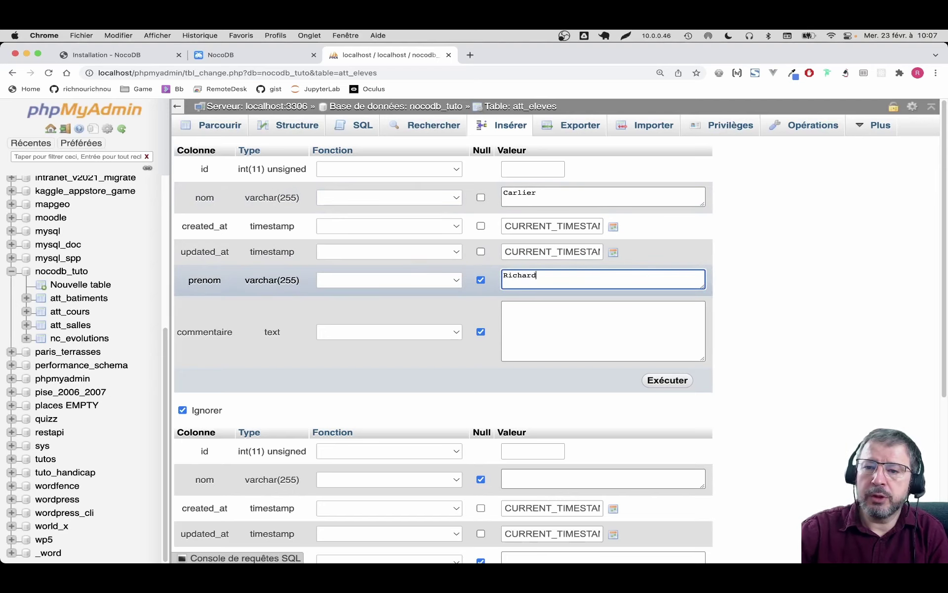
left_click(582, 339)
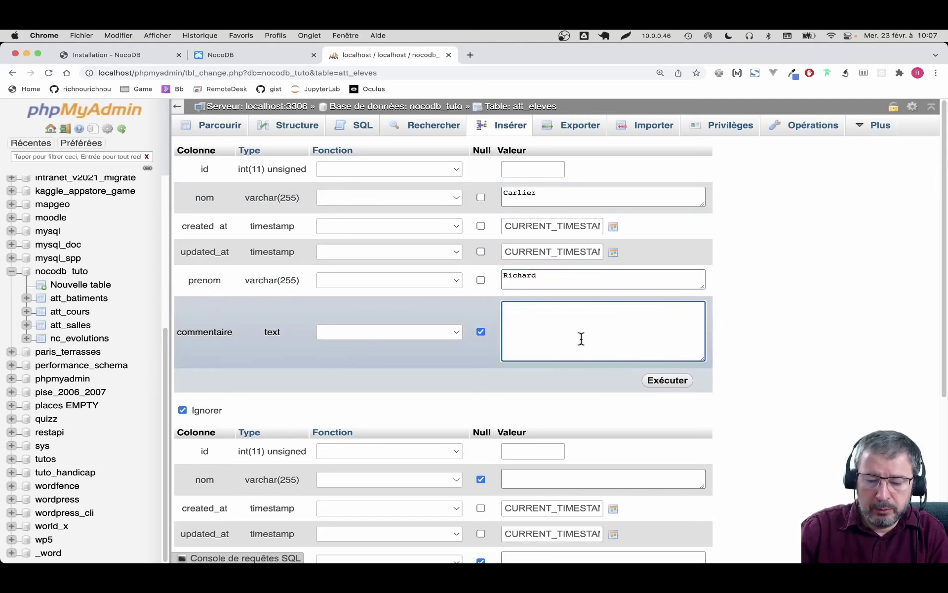
type("Super élève")
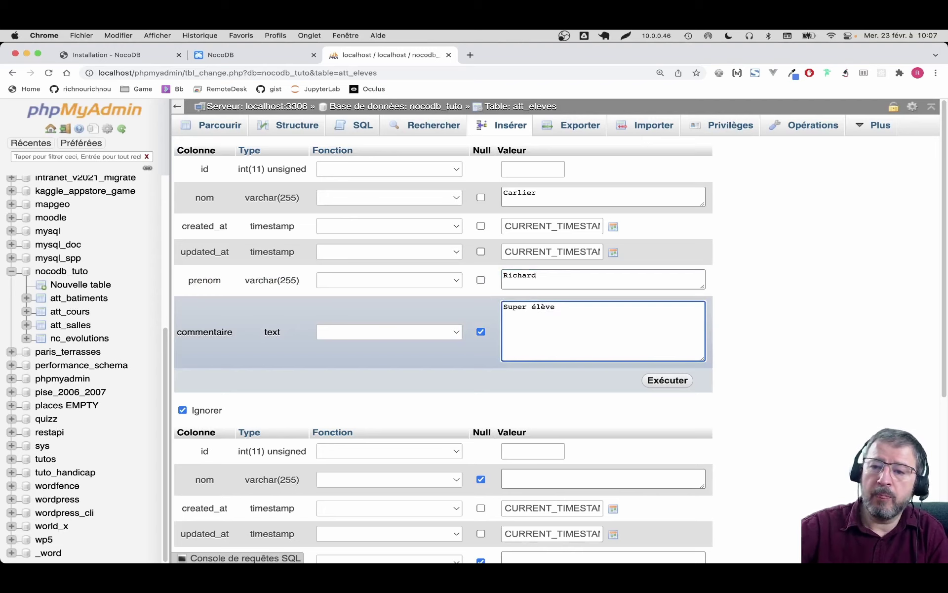
left_click(661, 383)
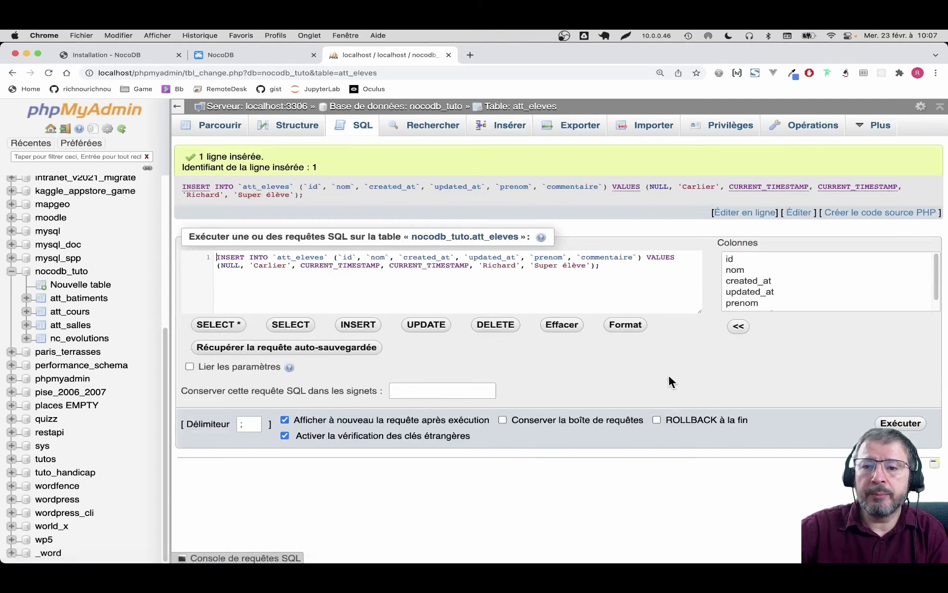
left_click(226, 54)
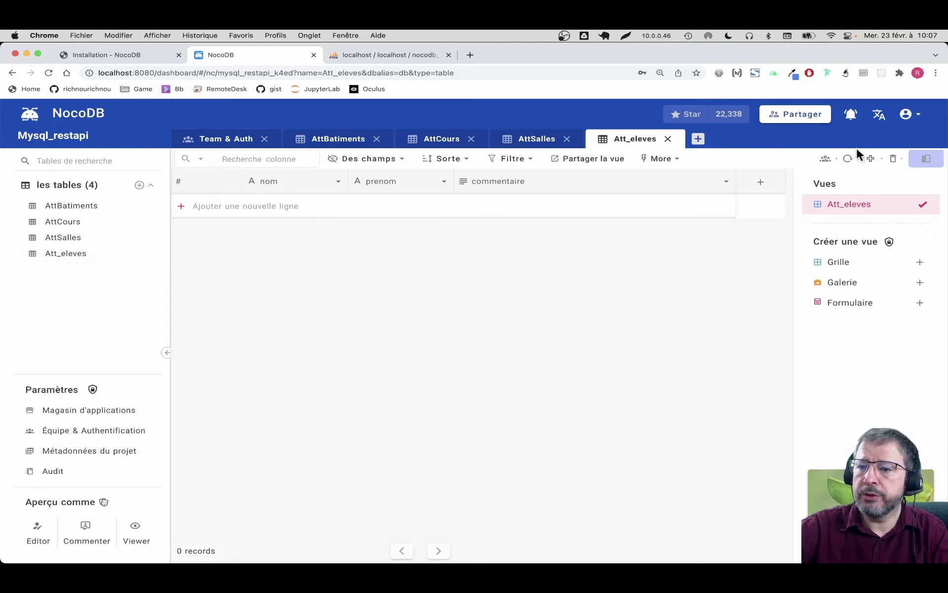
Step: Reload the Att_eleves grid until the inserted student appears as 1 record
left_click(849, 160)
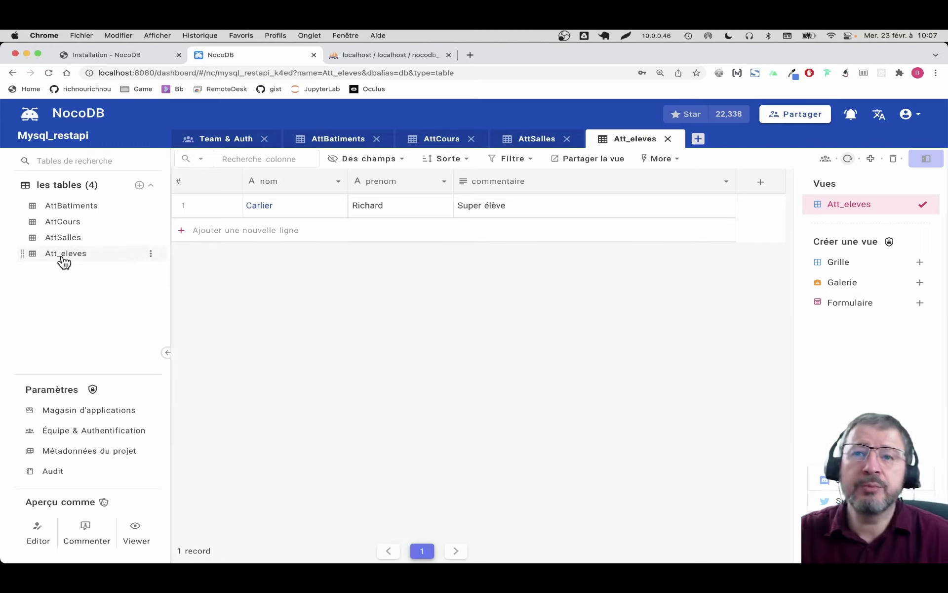
left_click(149, 255)
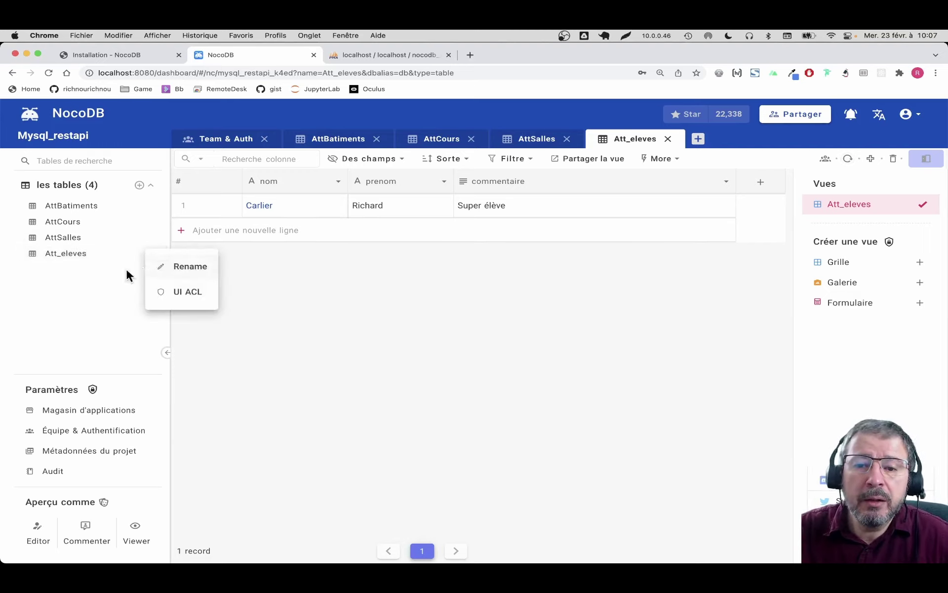
left_click(356, 326)
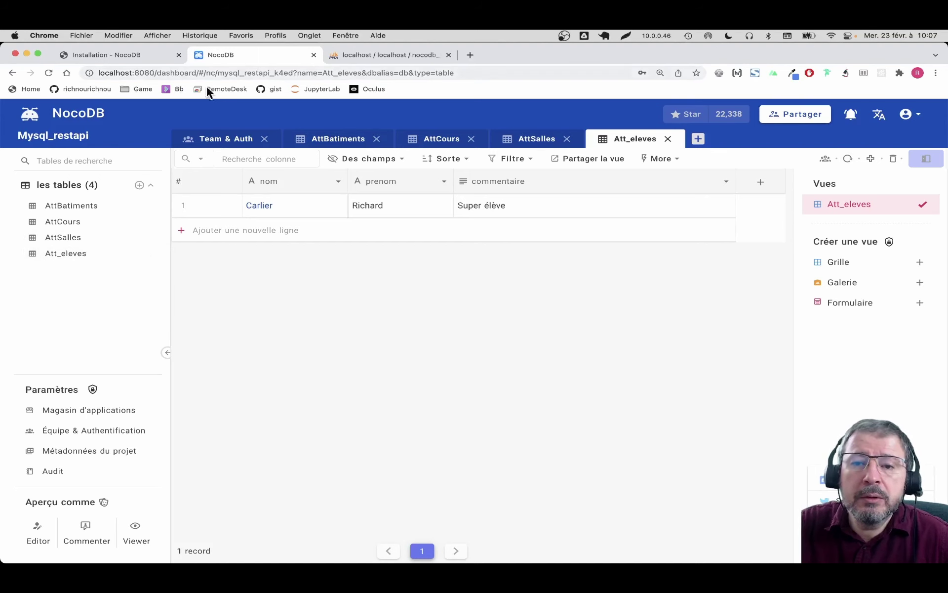
left_click(371, 53)
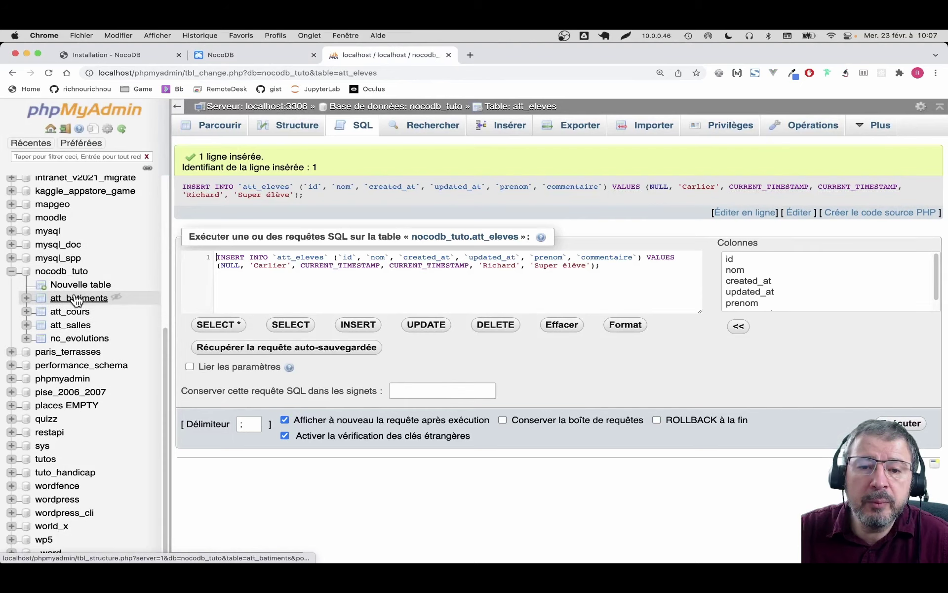
Step: Switch from phpMyAdmin back to NocoDB's Att_eleves grid with Ctrl+Shift+Tab
key("ctrl+shift+Tab")
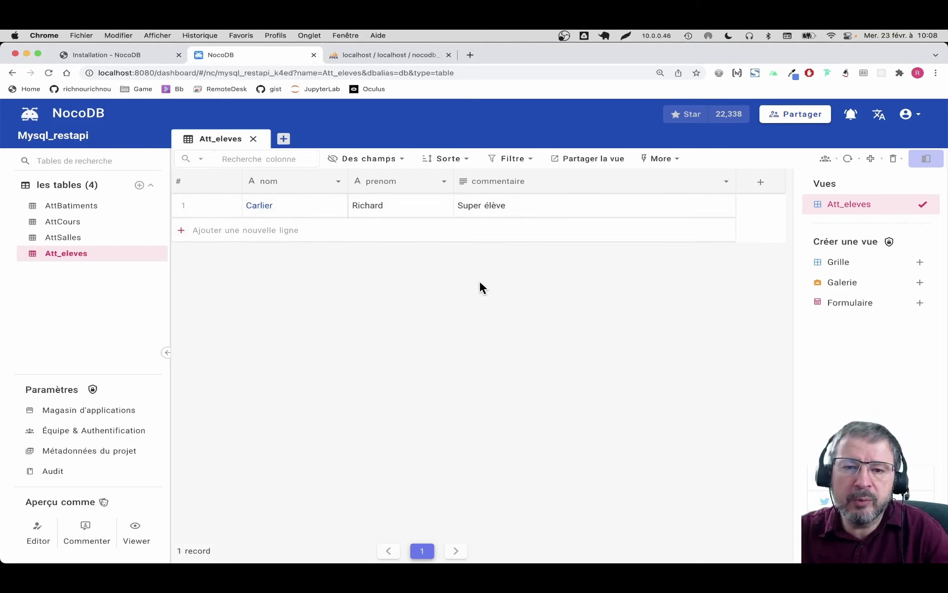
Step: Add a 'cours' Many to Many link column from Att_eleves to the AttCours table
left_click(635, 209)
left_click(727, 183)
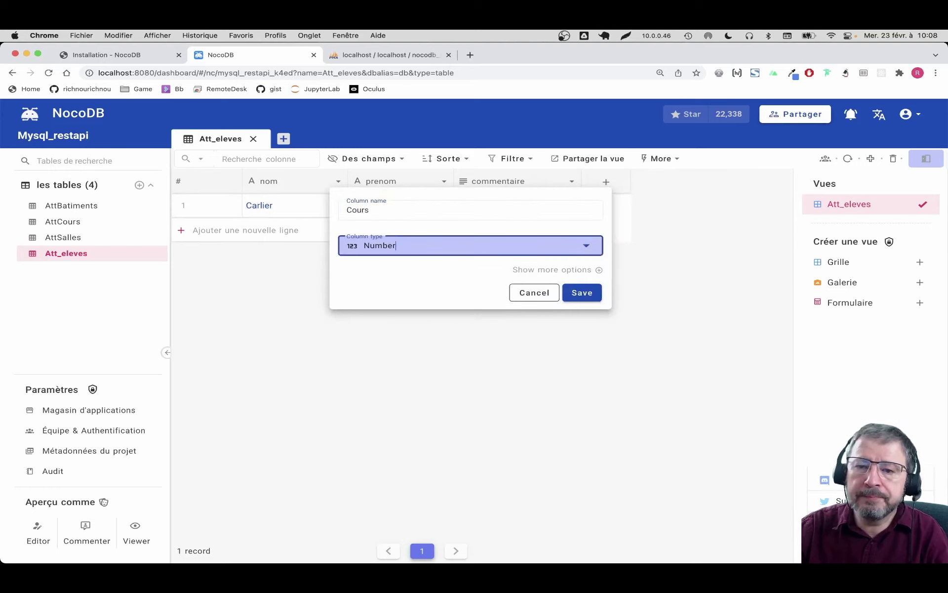
left_click(354, 209)
key("BackSpace")
type("c")
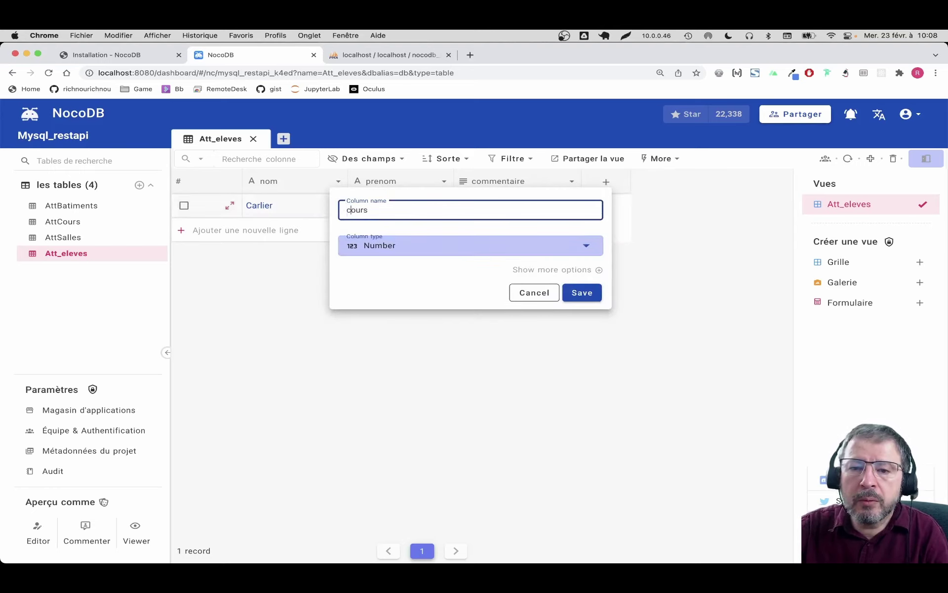
left_click(415, 254)
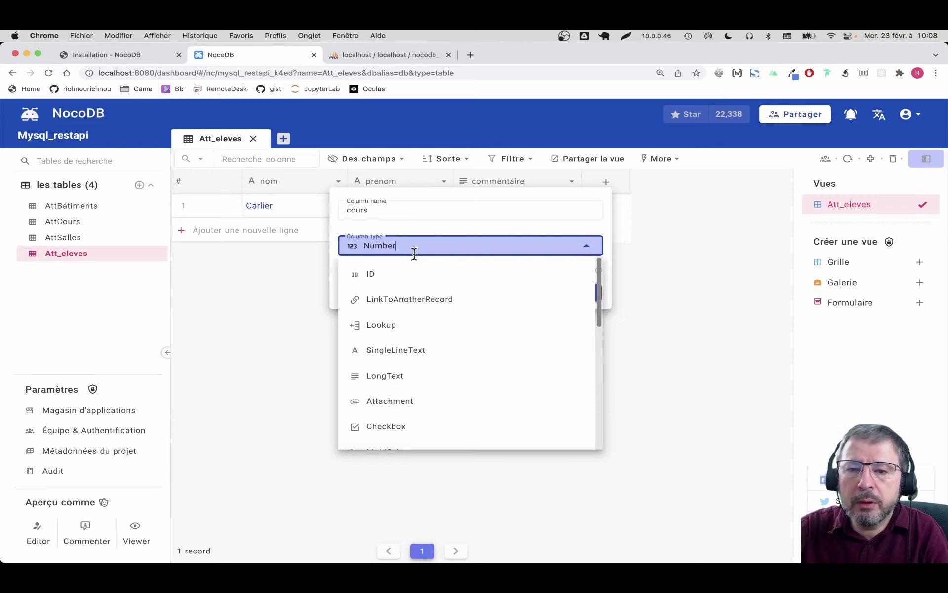
left_click(410, 302)
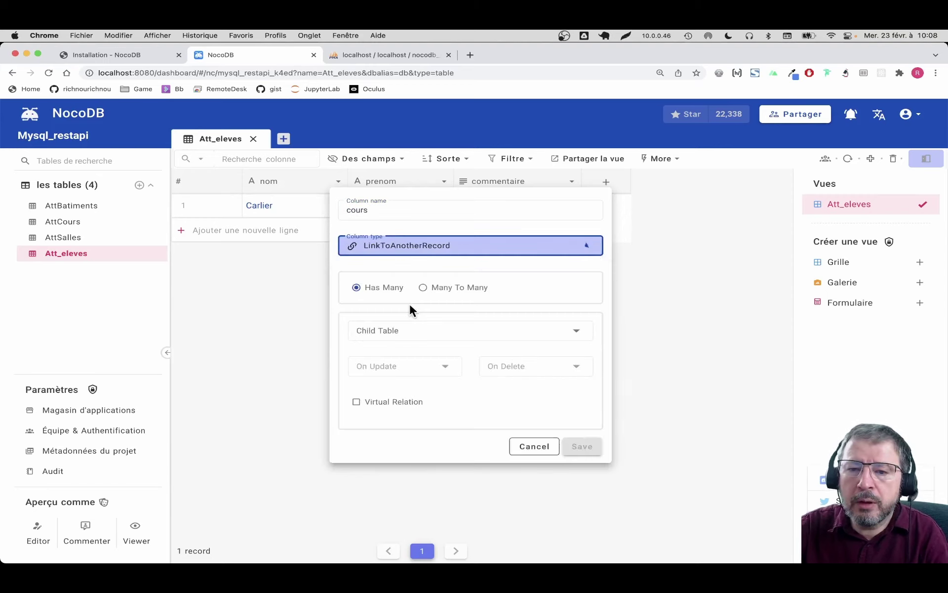
left_click(448, 295)
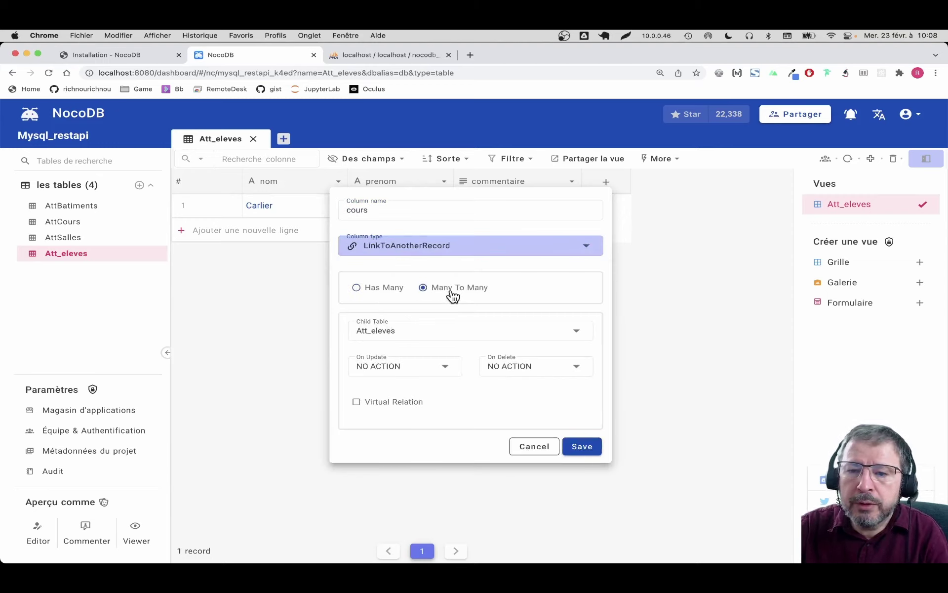
left_click(578, 330)
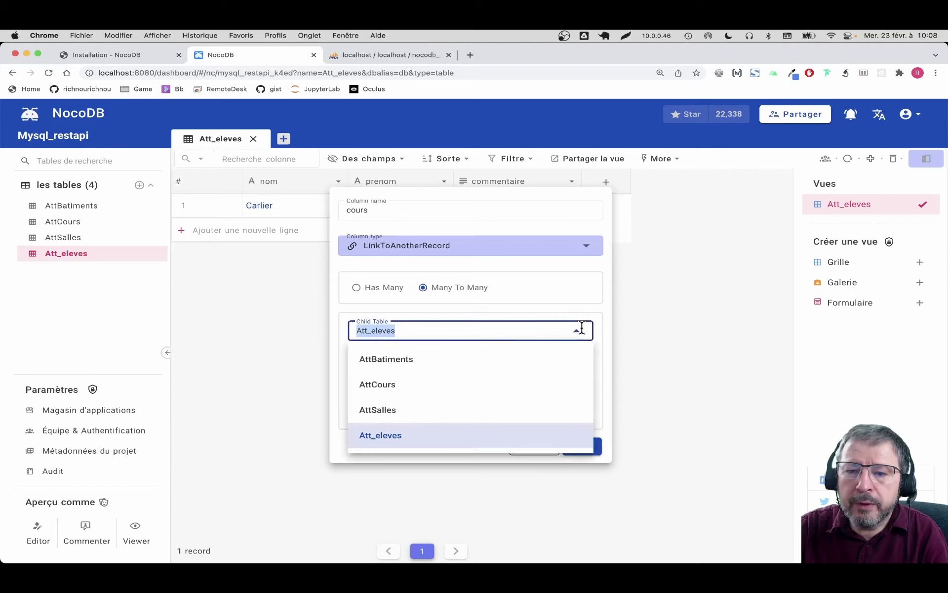
left_click(393, 384)
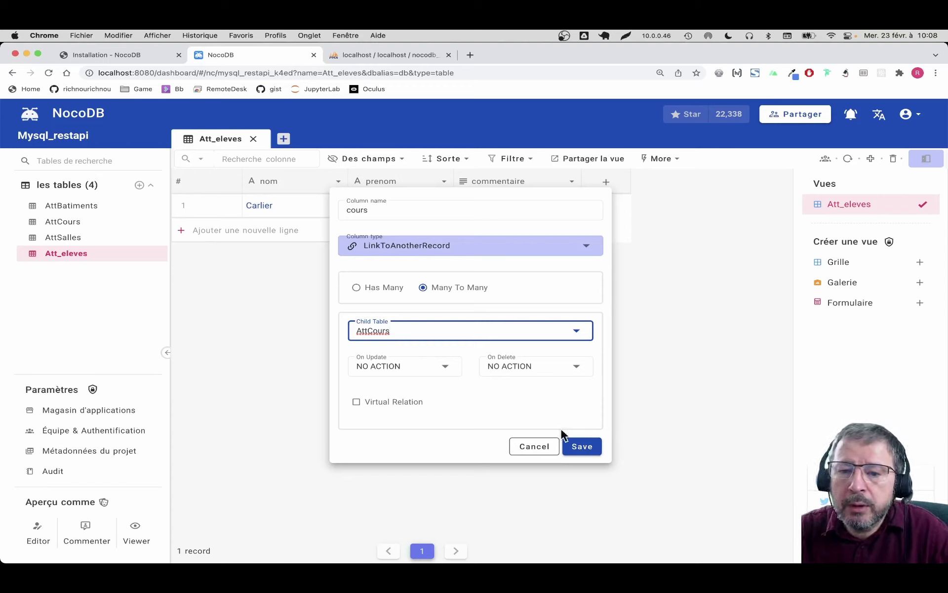
left_click(590, 449)
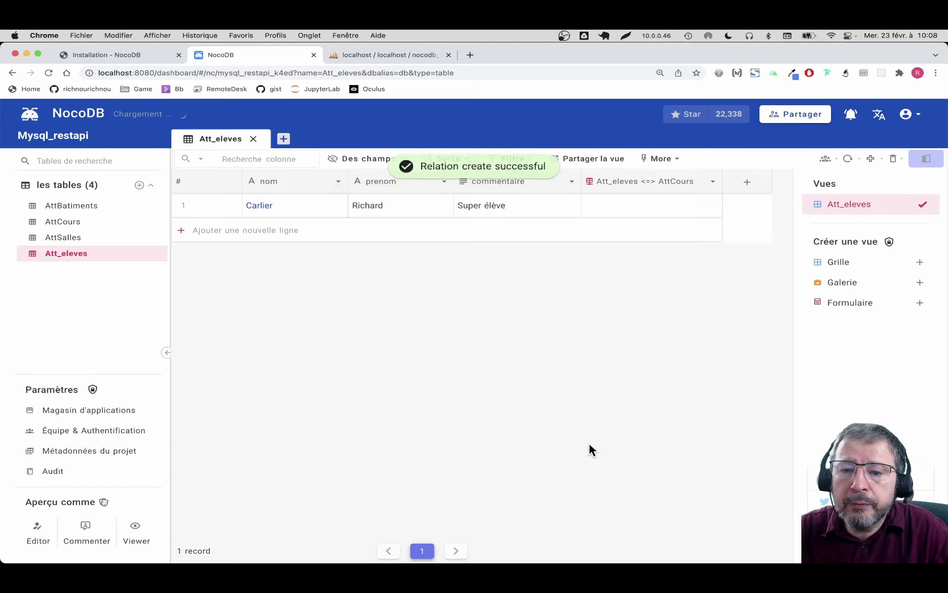
left_click(616, 207)
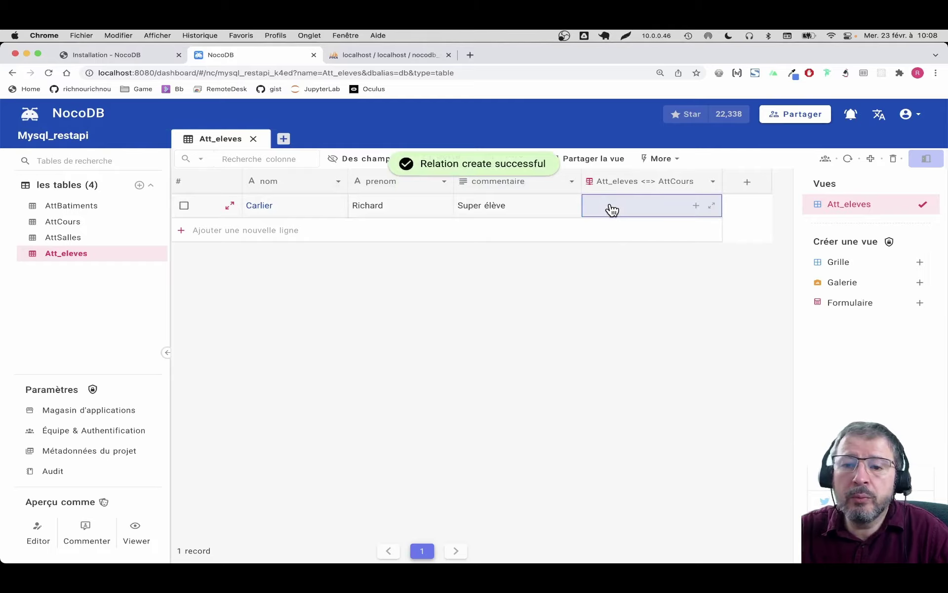
Step: Link the Dessin course to the first student's row in Att_eleves
left_click(694, 207)
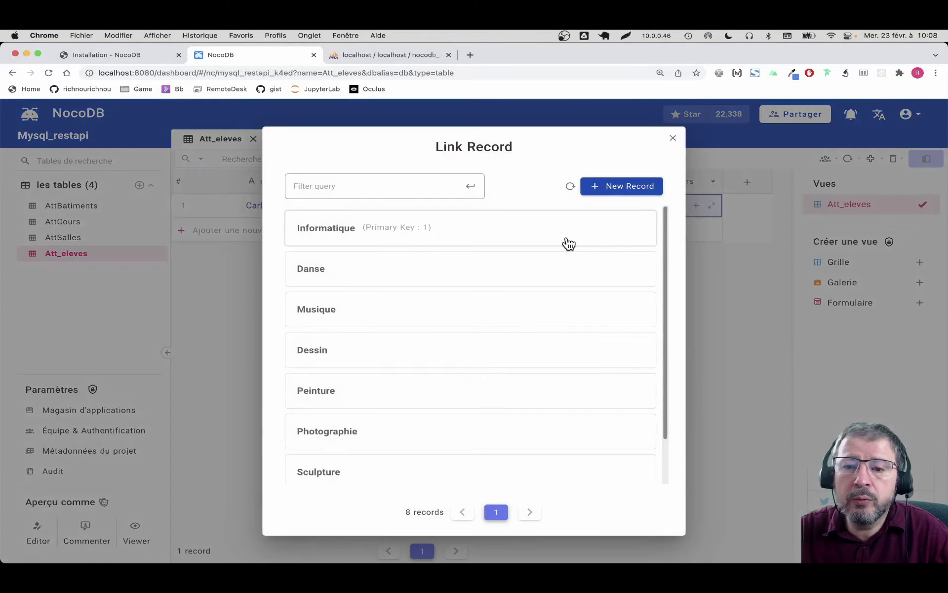
scroll(566, 243, "down", 2)
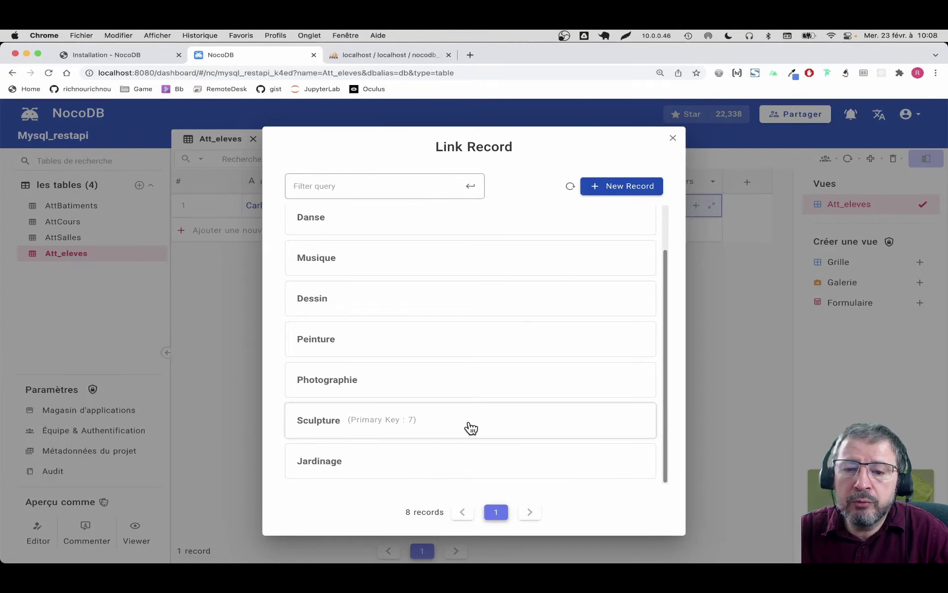
left_click(429, 306)
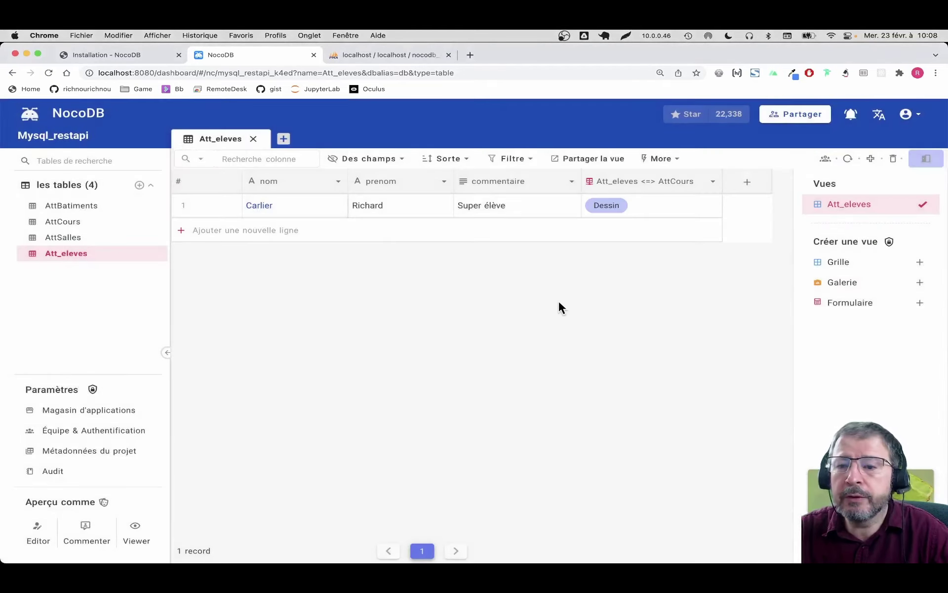
left_click(272, 232)
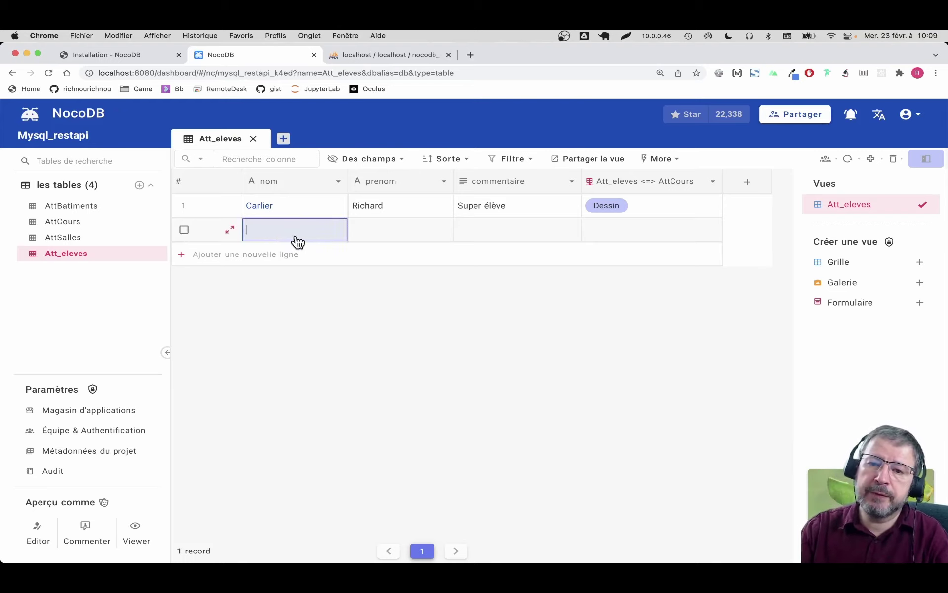
Step: Enter the second student's last name in nom and first name in prenom
type("Zola")
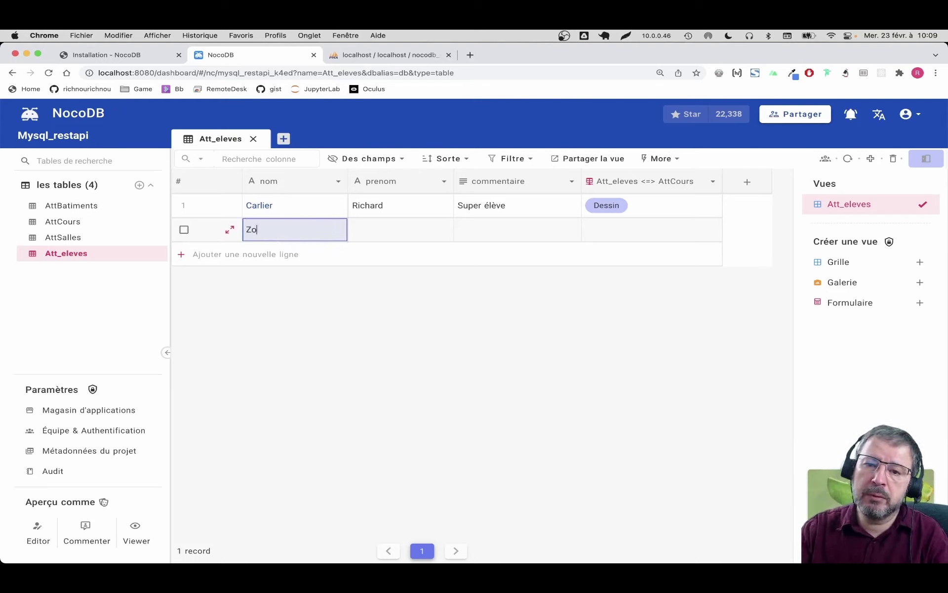
key("Tab")
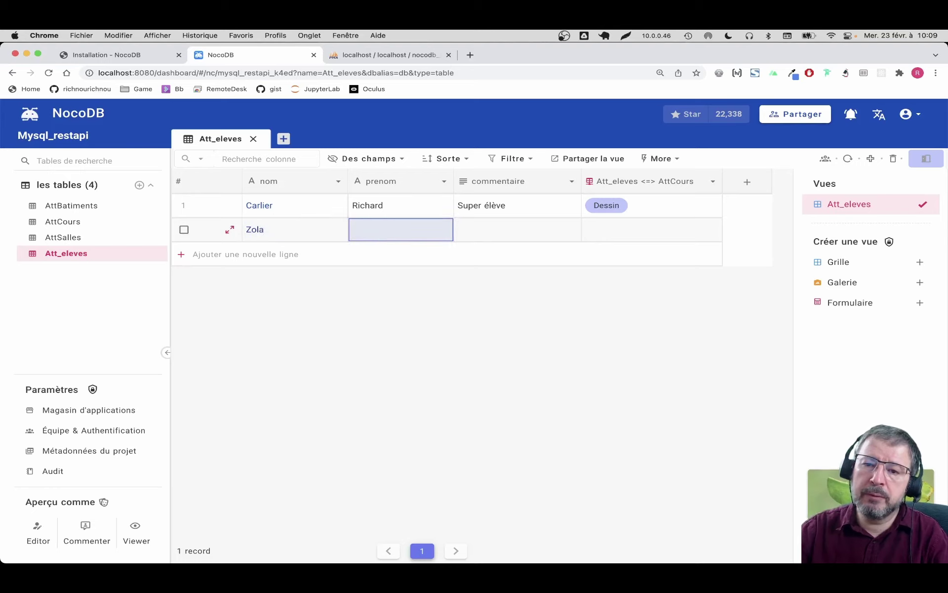
type("E")
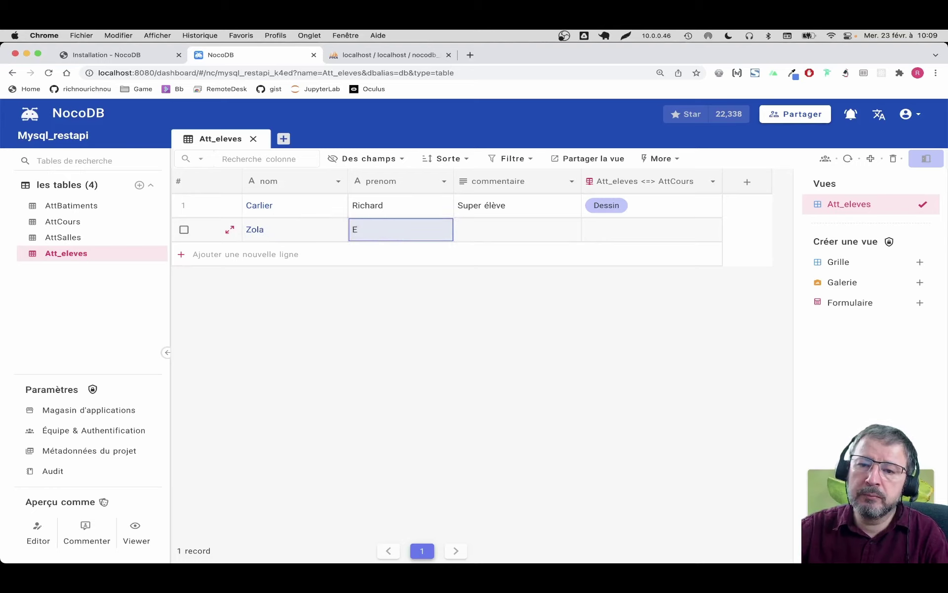
type("2")
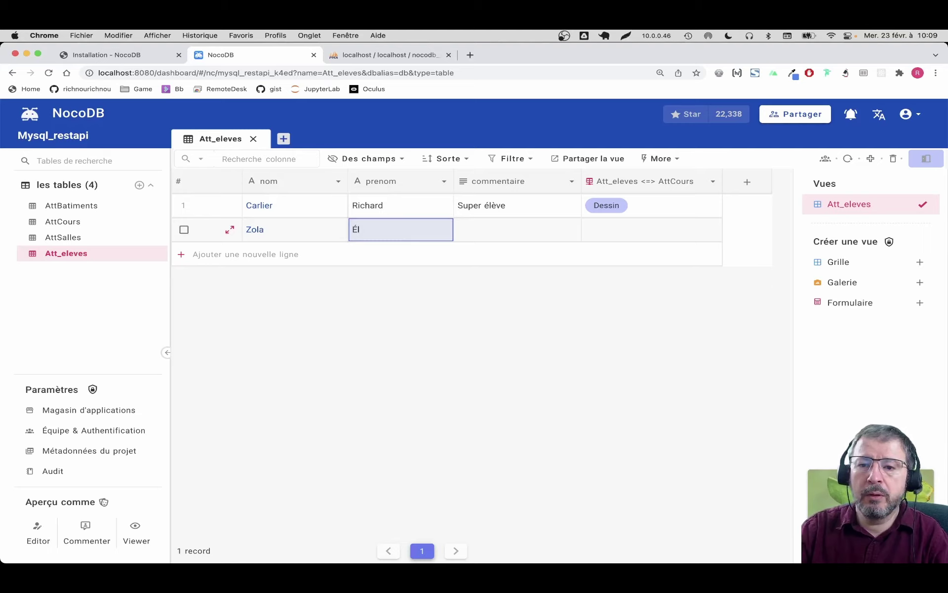
type("mile")
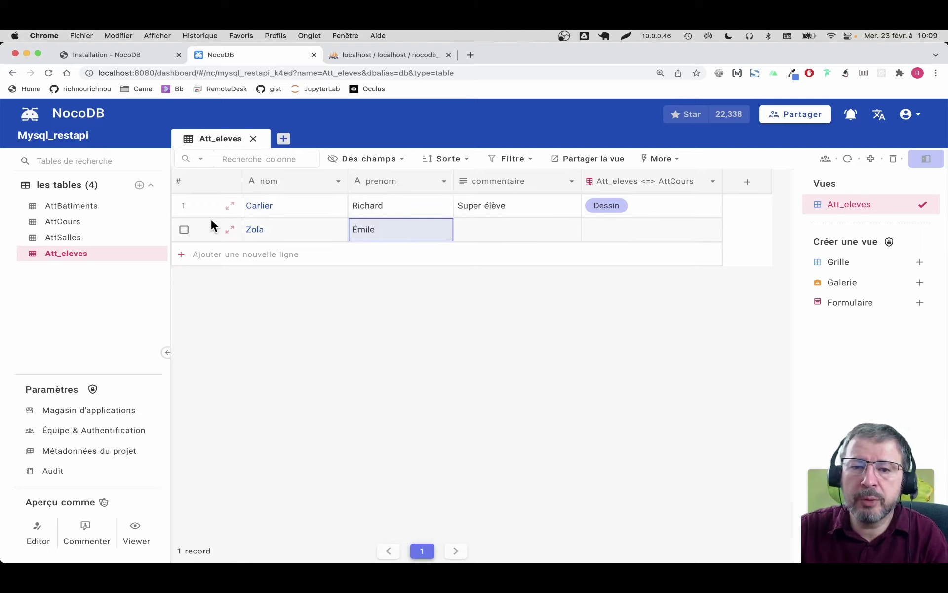
Step: In the second student's expanded record, add comment 'Bon élève' and link Photographie and Dessin
left_click(229, 229)
left_click(342, 365)
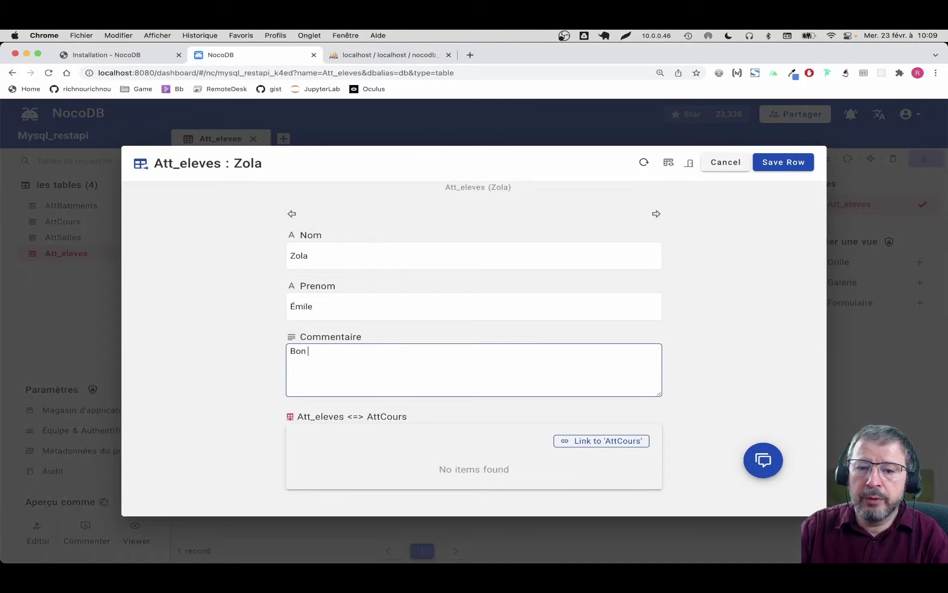
left_click(616, 440)
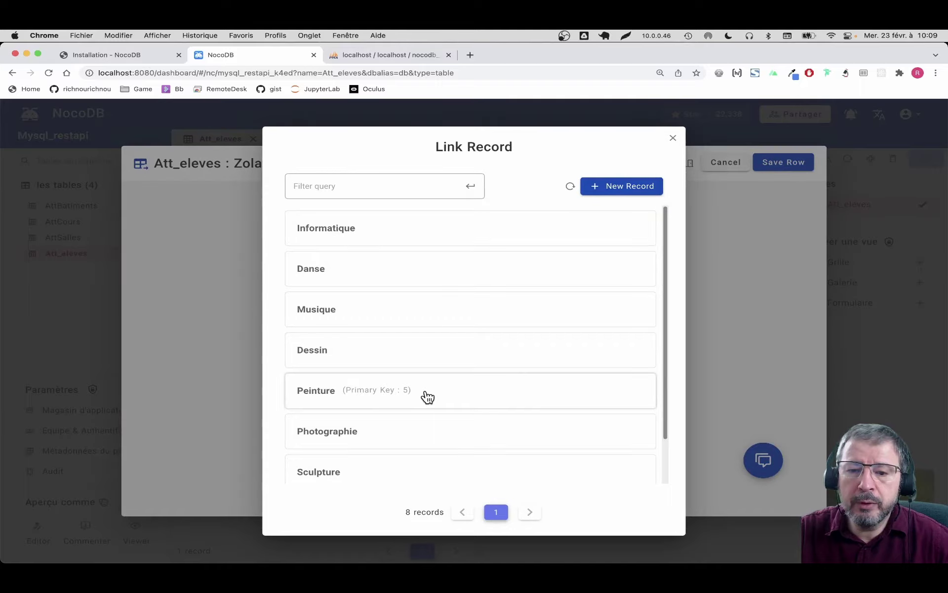
left_click(420, 430)
scroll(556, 356, "down", 1)
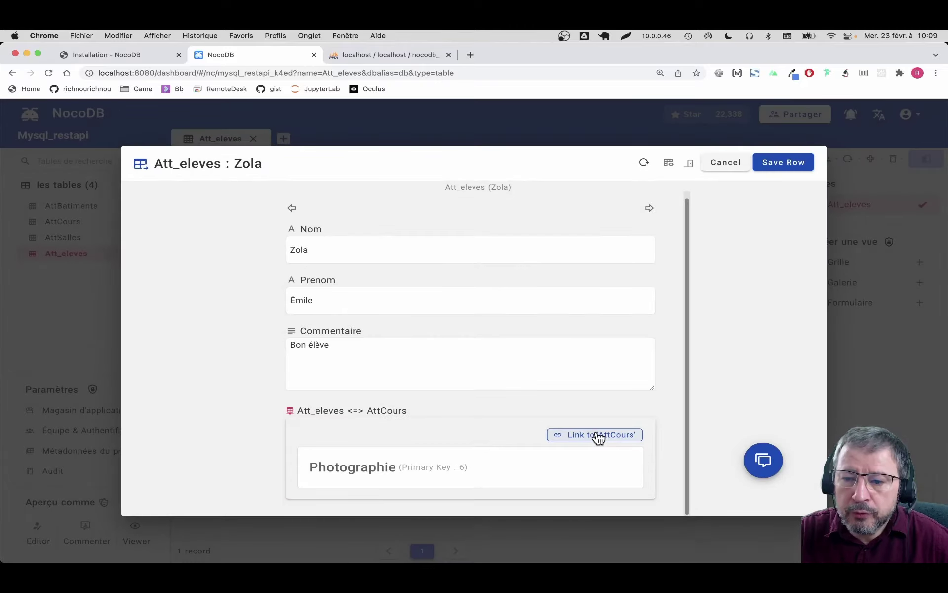
left_click(596, 435)
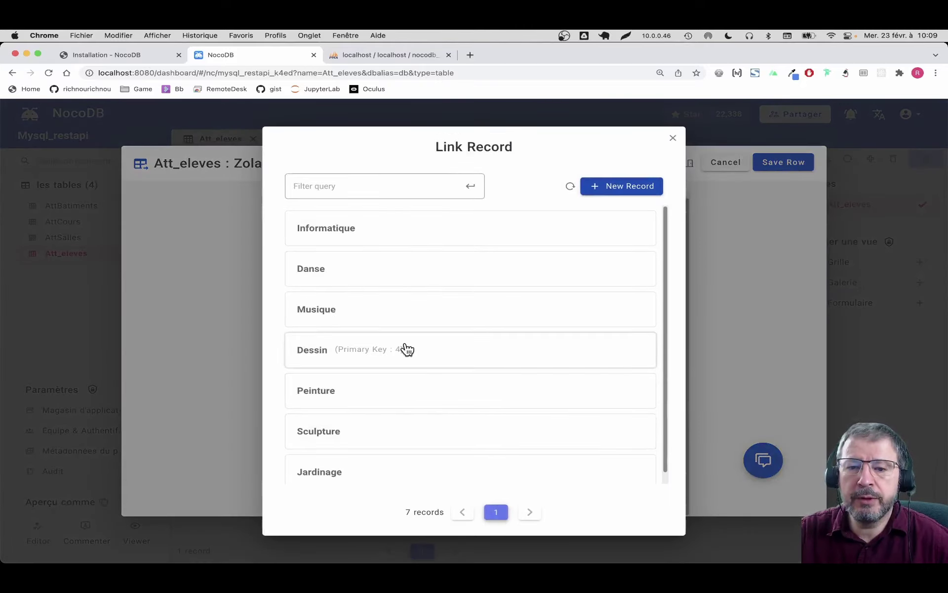
left_click(405, 349)
scroll(514, 326, "down", 1)
scroll(513, 327, "down", 1)
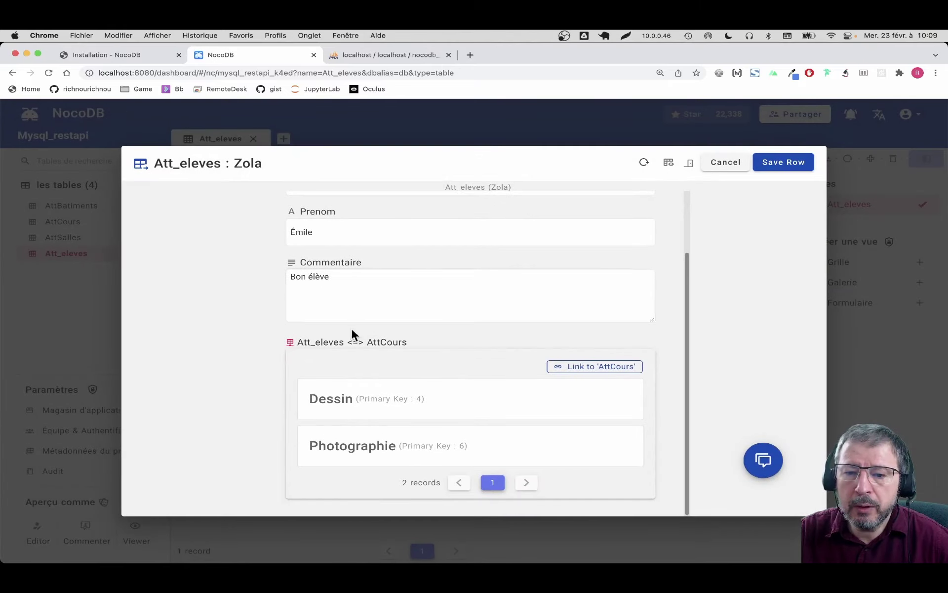
Step: Save the linked Dessin course and the student's record, then browse att_batiments in phpMyAdmin
left_click(370, 404)
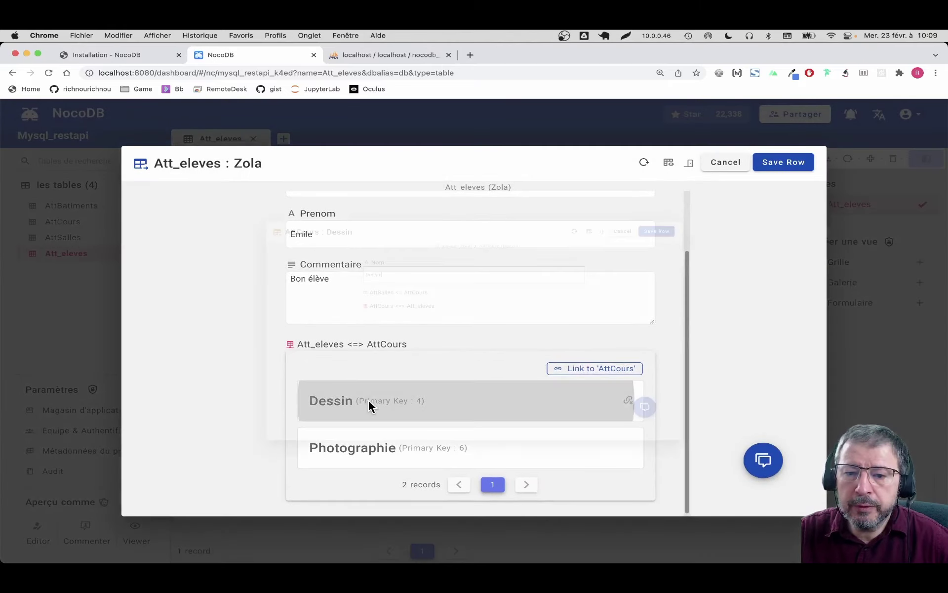
scroll(289, 302, "down", 1)
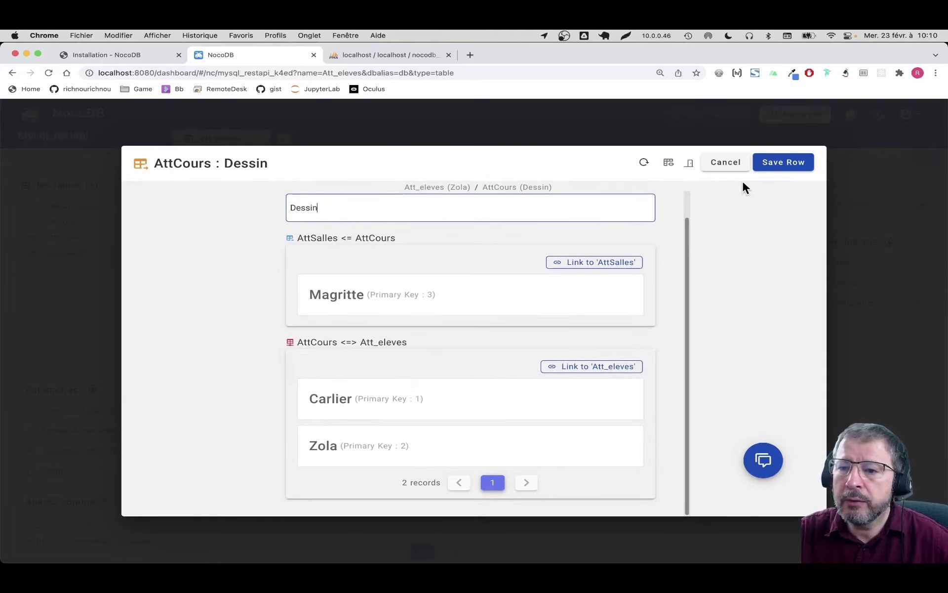
left_click(781, 167)
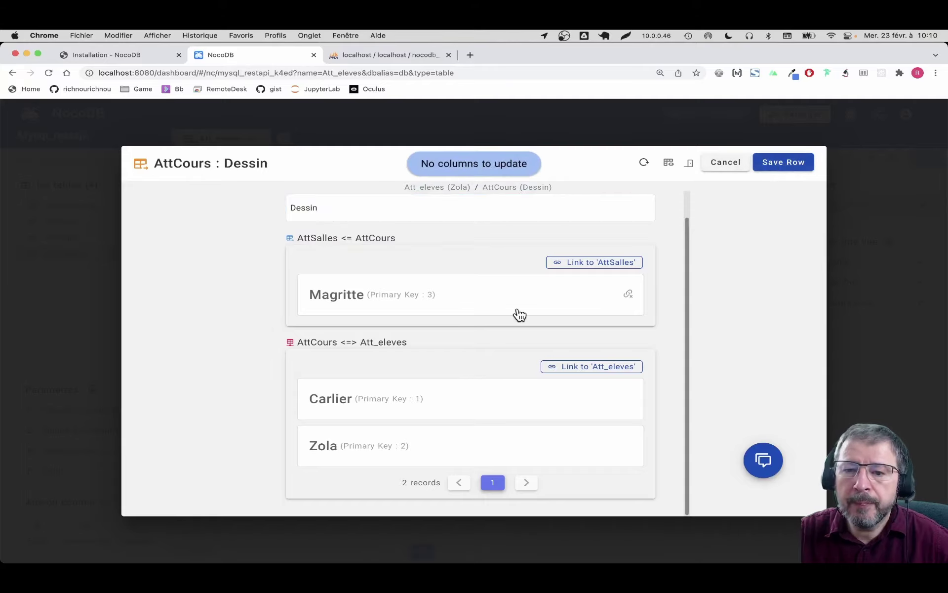
left_click(726, 162)
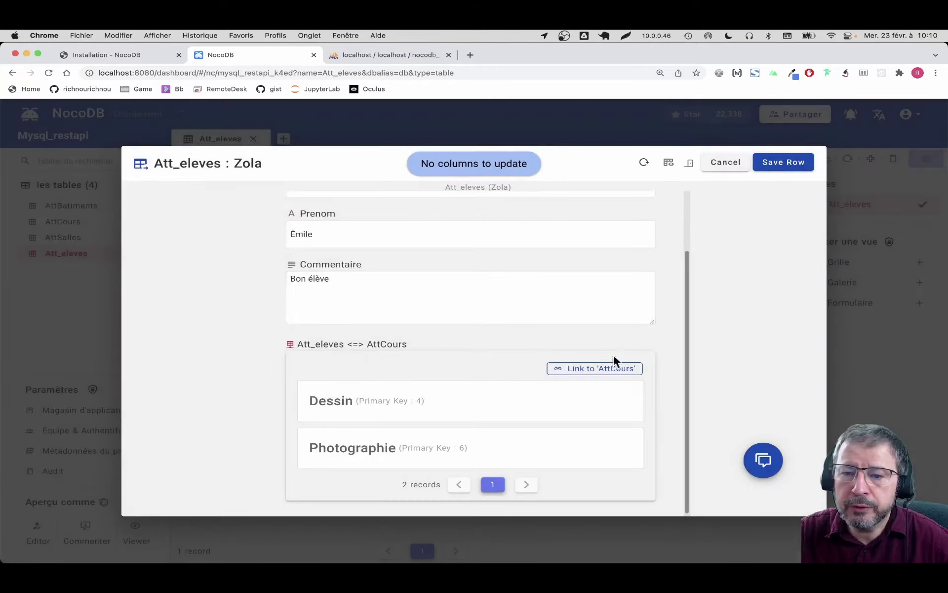
left_click(785, 168)
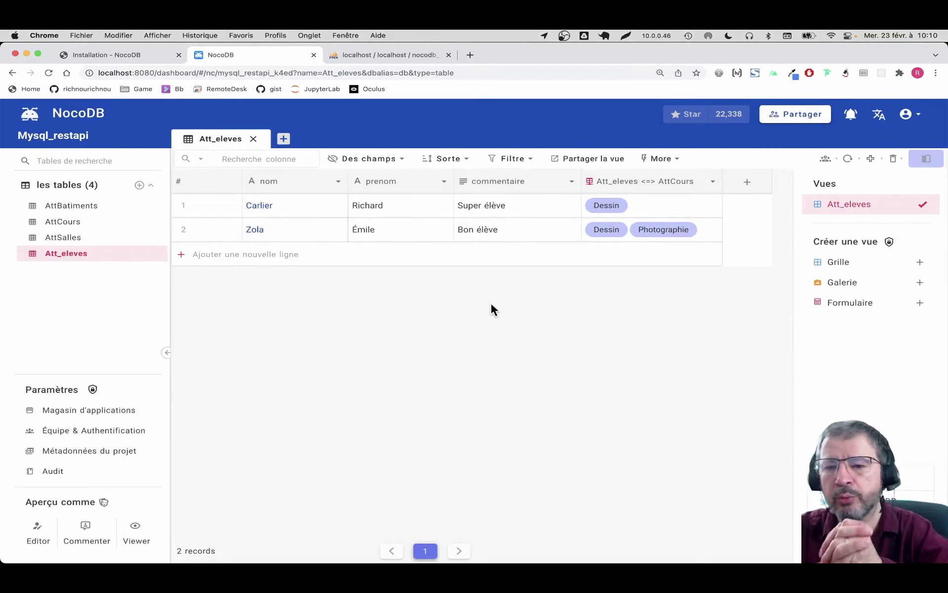
key("ctrl+Tab")
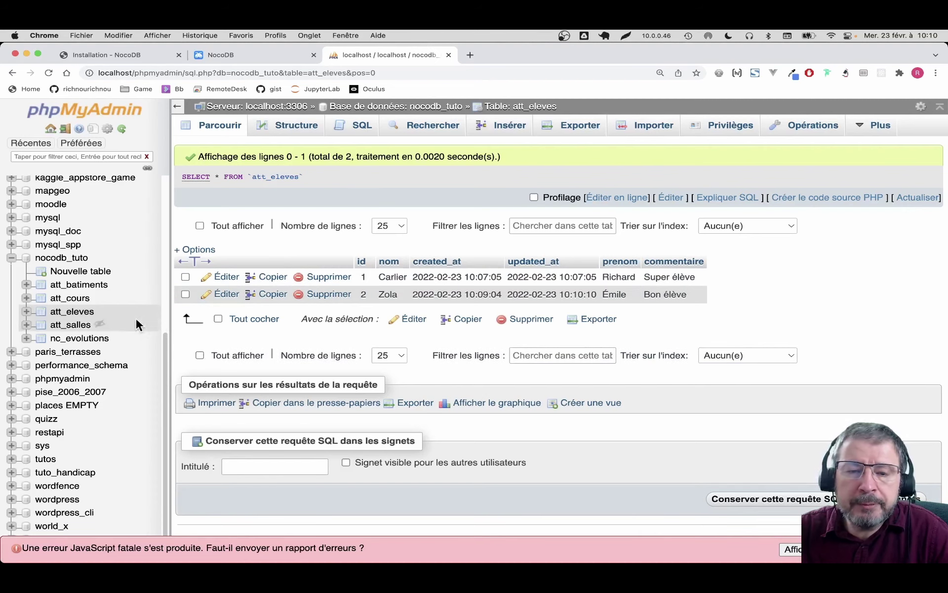
left_click(45, 328)
Step: Browse att_cours, att_eleves, att_salles and the _nc_m2m_nr7wiwxvba junction table in phpMyAdmin
left_click(44, 342)
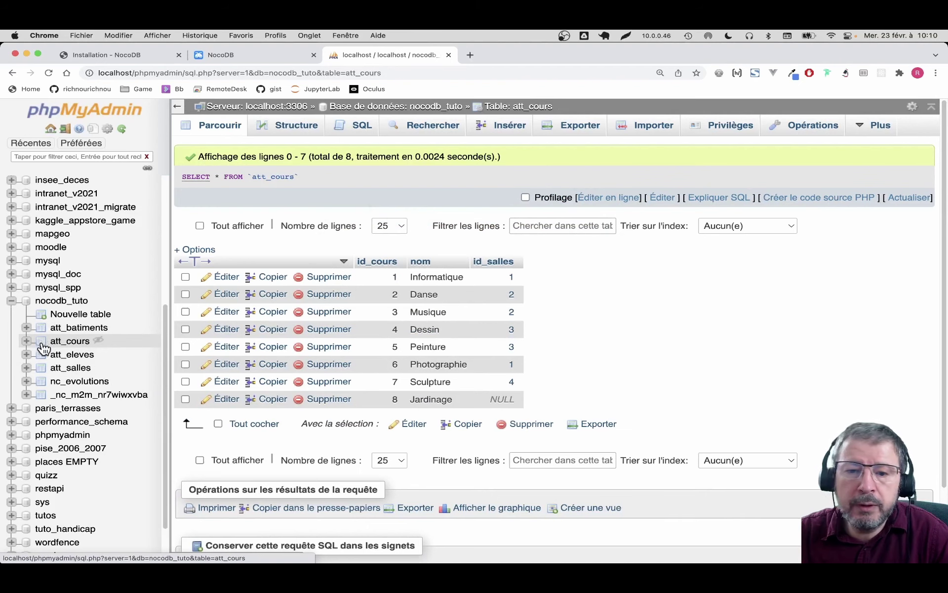
left_click(44, 357)
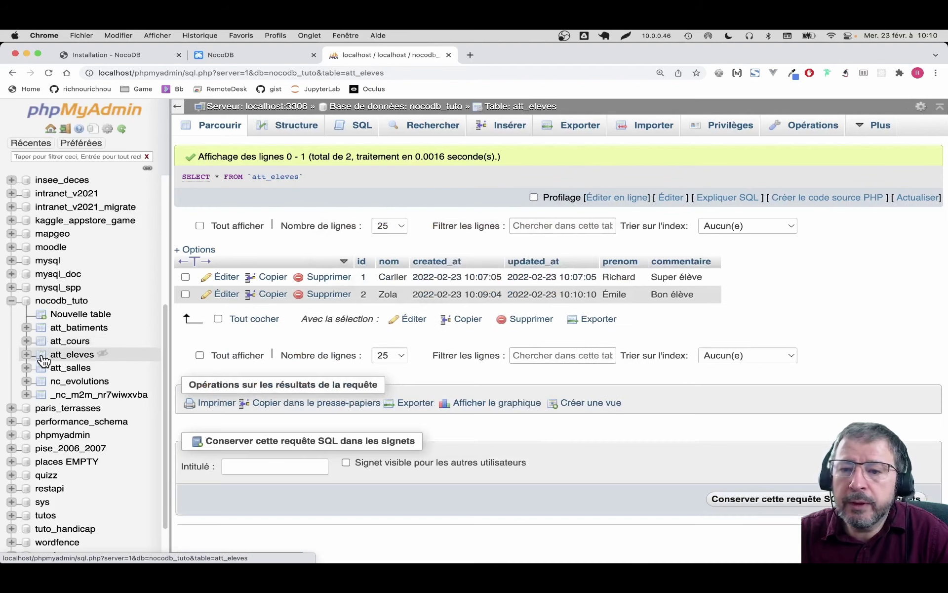
left_click(44, 370)
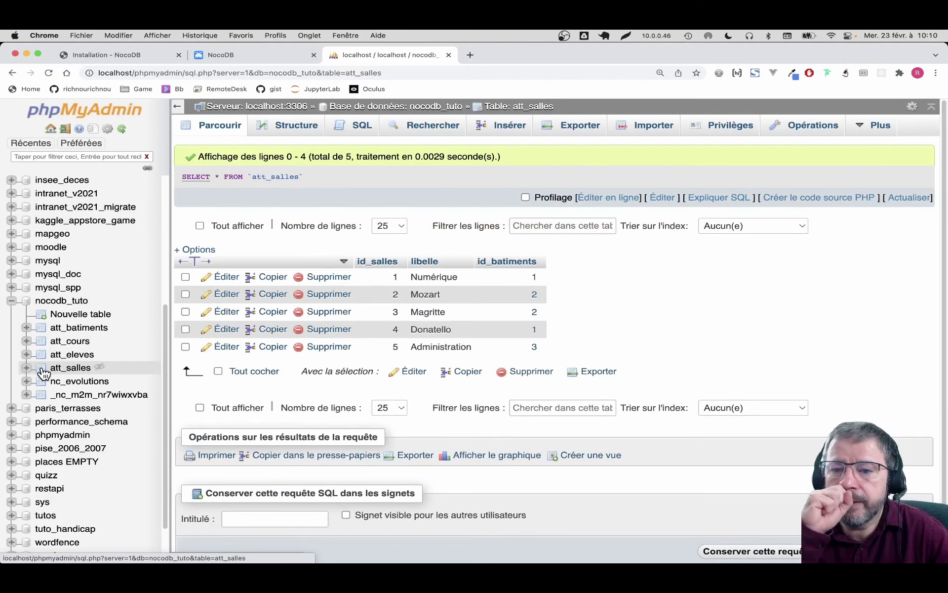
left_click(42, 399)
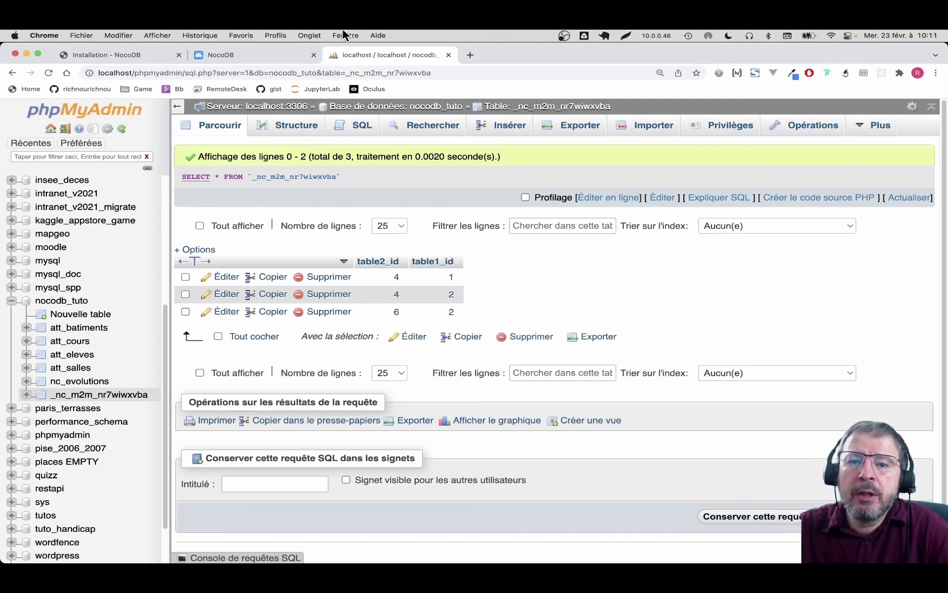
left_click(245, 55)
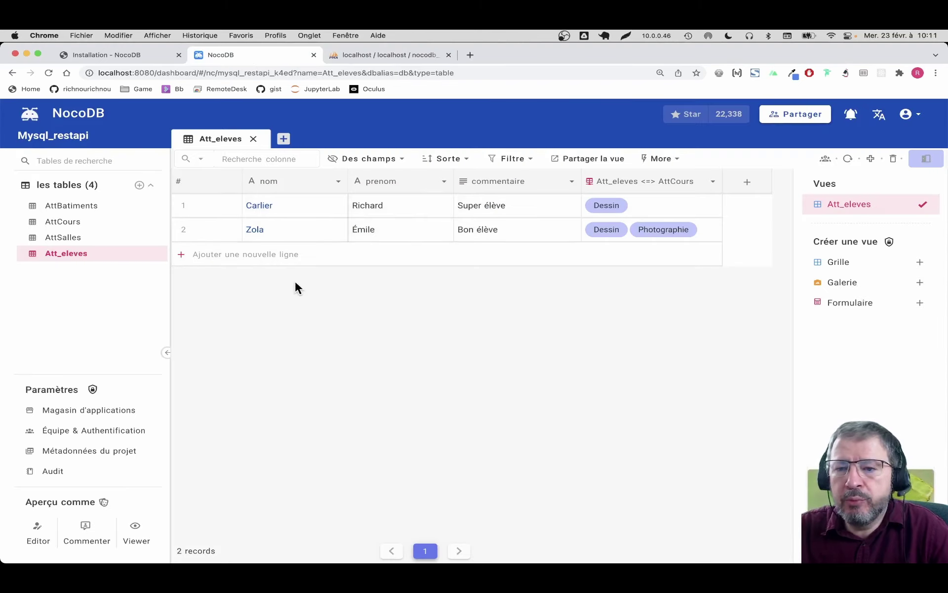
left_click(382, 51)
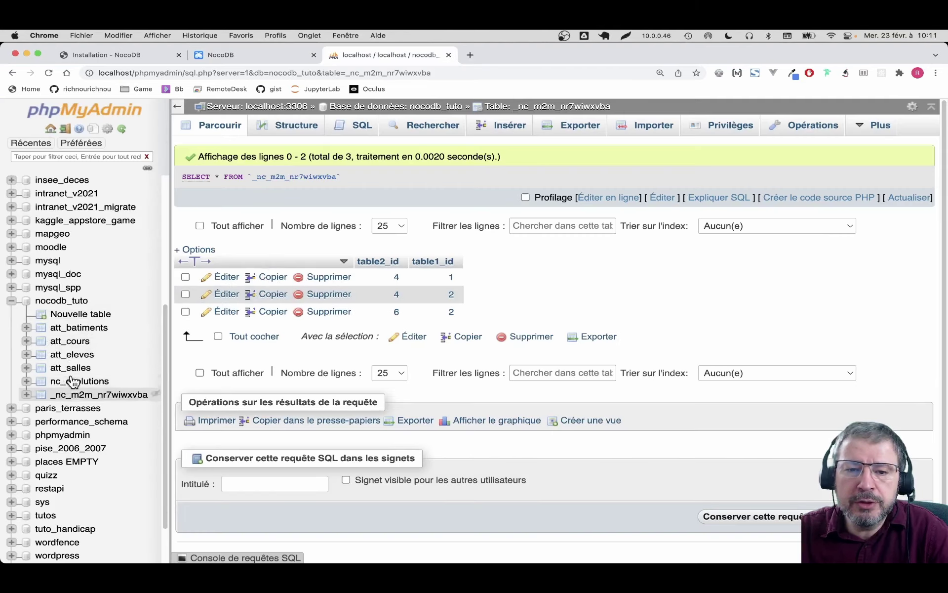
left_click(64, 301)
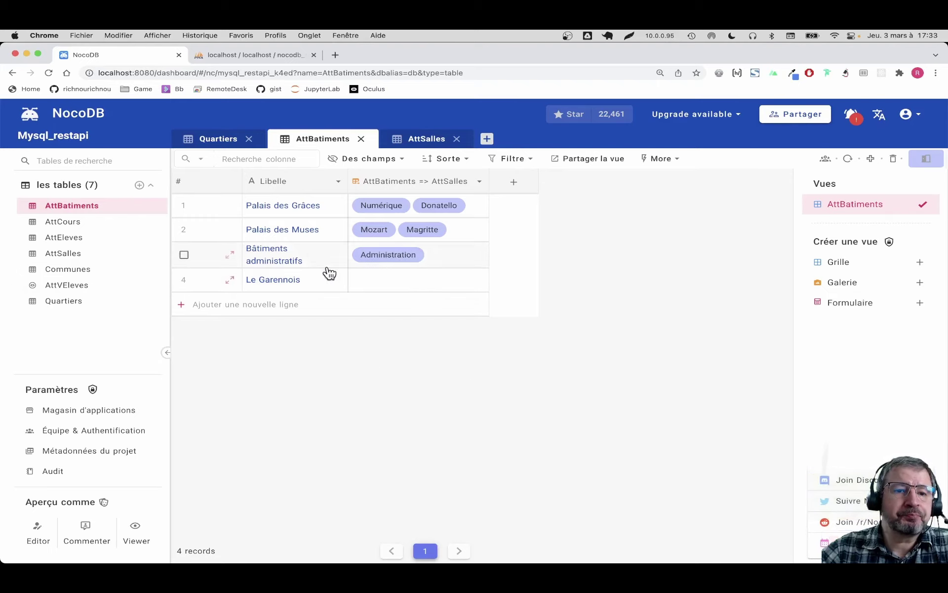
Step: Draft a LinkToAnotherRecord column on AttBatiments with child Quartiers, cancel it, and open Quartiers
left_click(64, 302)
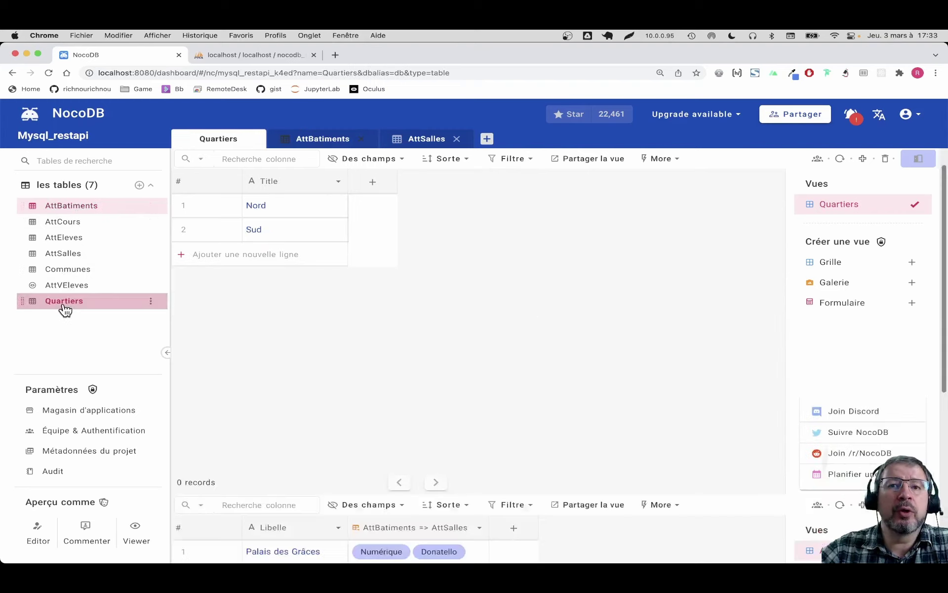
left_click(76, 206)
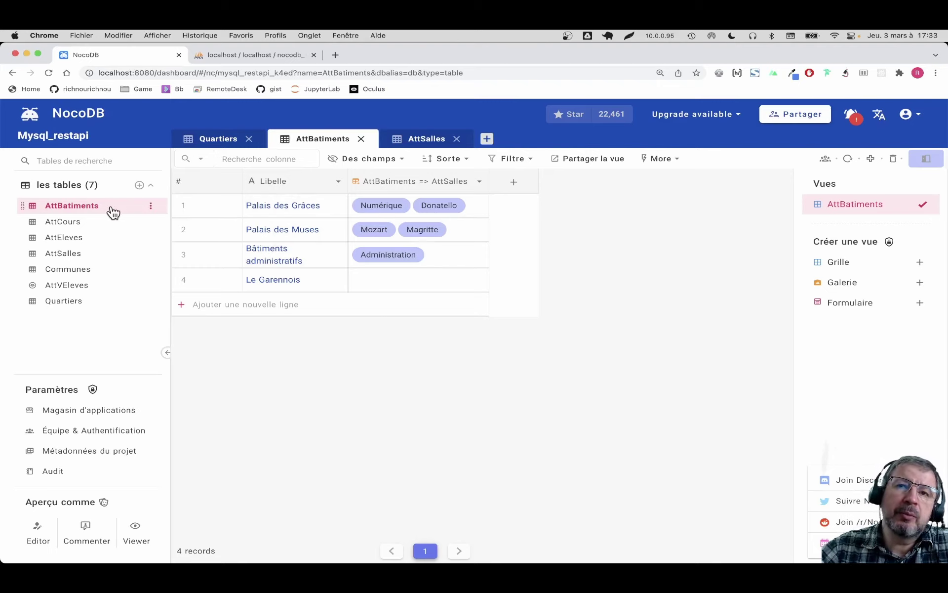
left_click(514, 183)
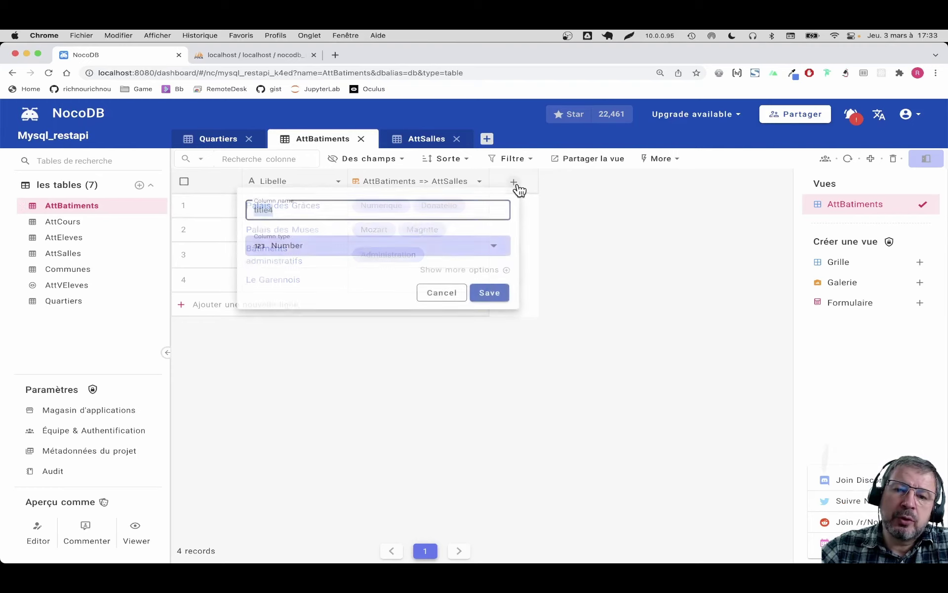
left_click(360, 246)
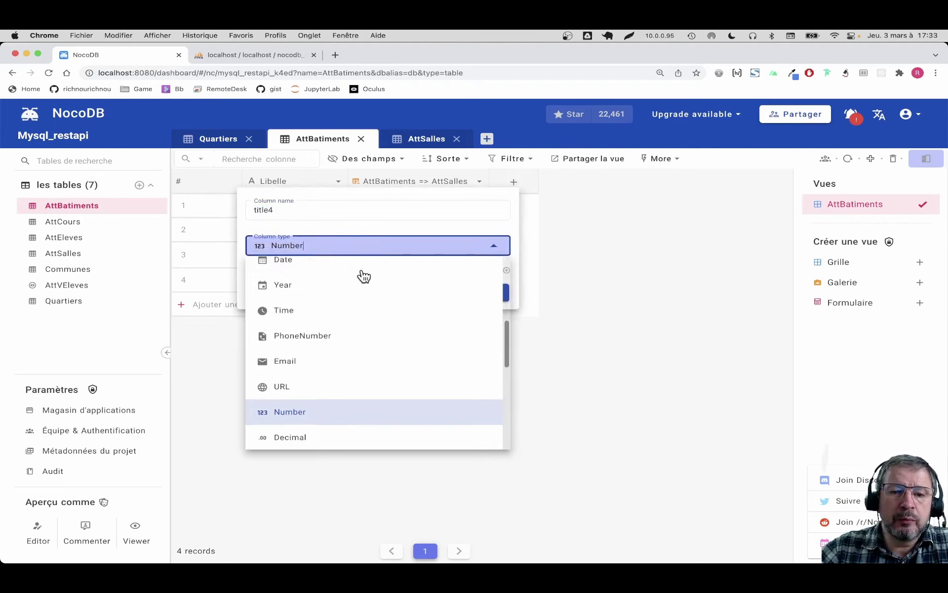
scroll(364, 277, "down", 5)
scroll(341, 292, "up", 1)
left_click(335, 300)
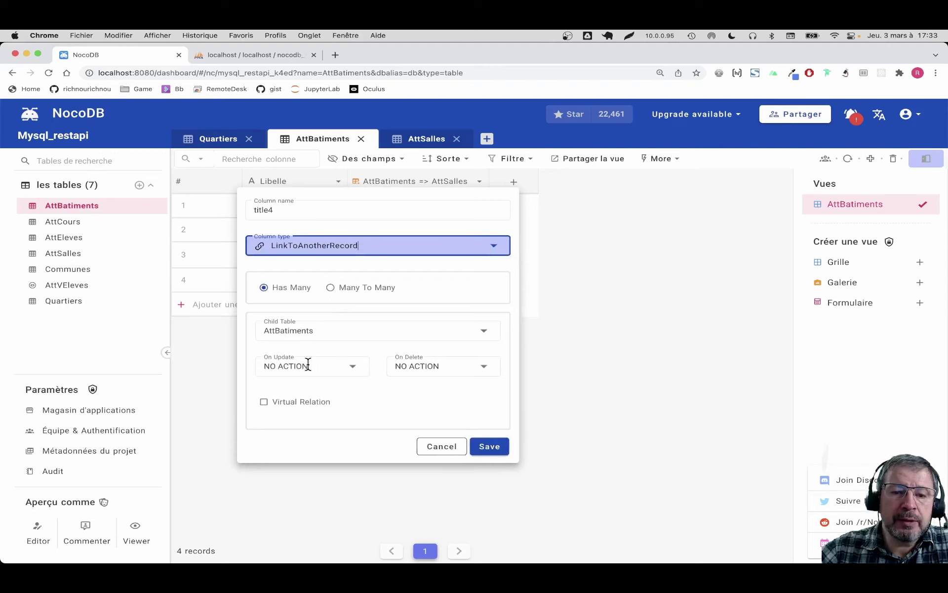
left_click(321, 330)
left_click(300, 487)
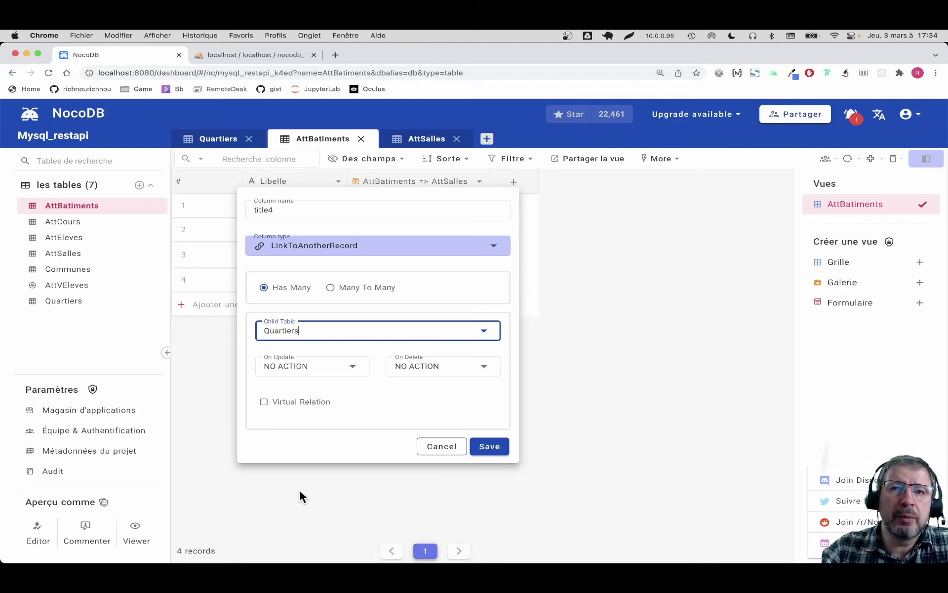
left_click(441, 447)
left_click(52, 301)
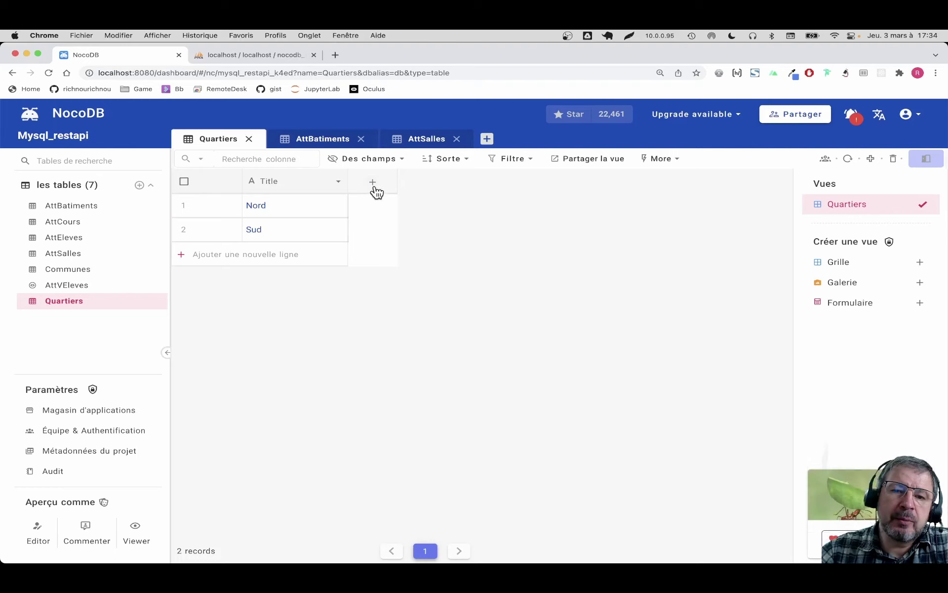
left_click(374, 186)
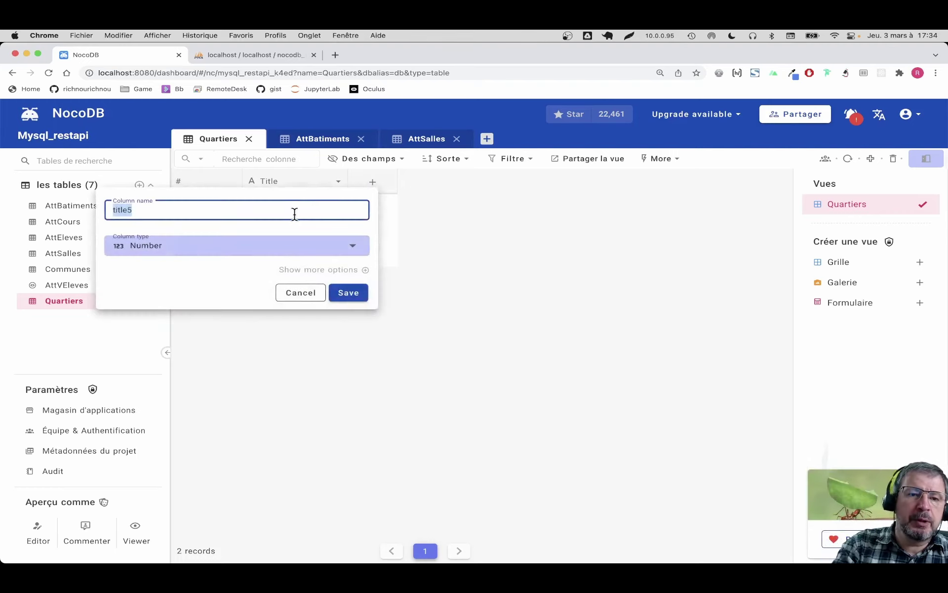
Step: Add a 'Bat' LinkToAnotherRecord has-many column to Quartiers with AttBatiments as the child table
type("Bats")
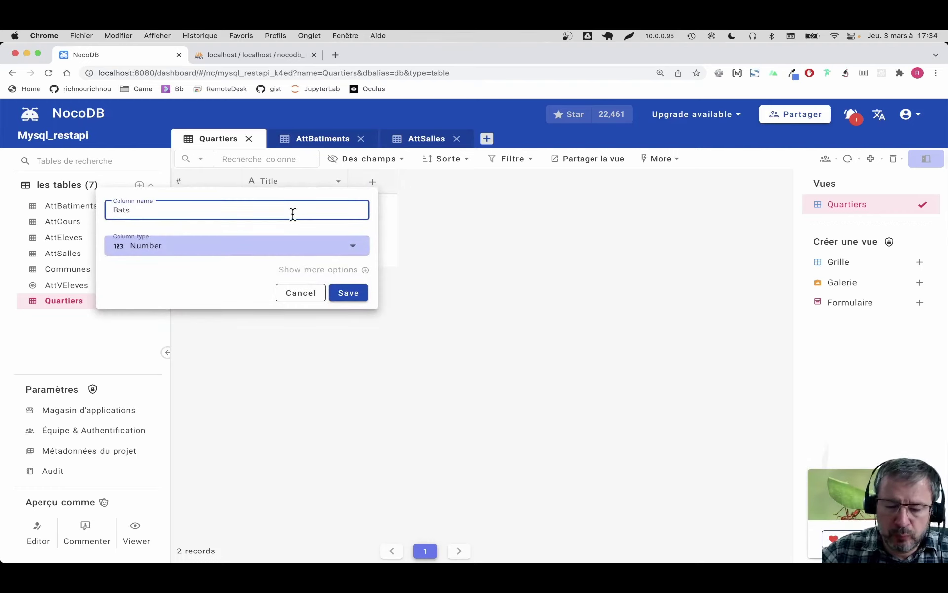
key("BackSpace")
left_click(242, 248)
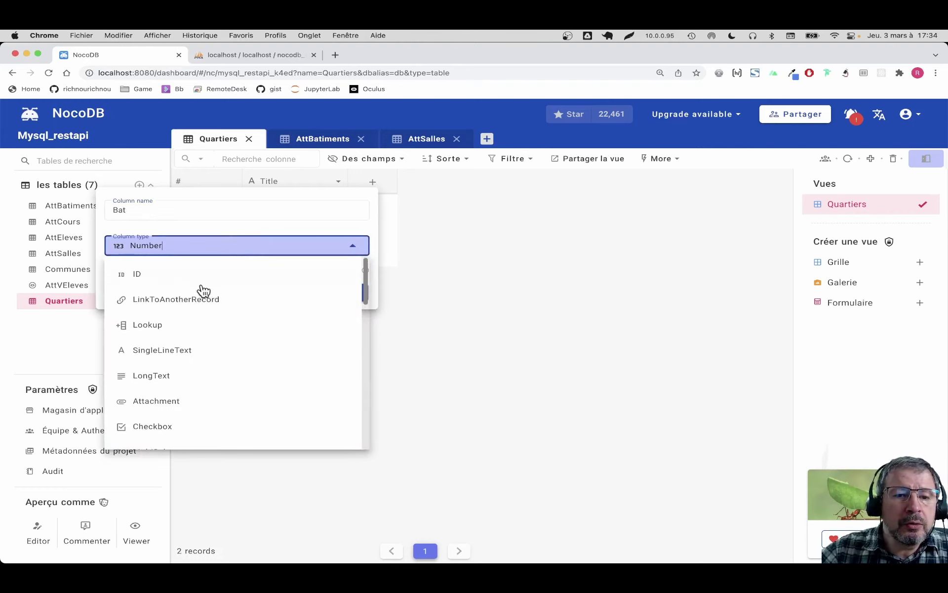
left_click(190, 300)
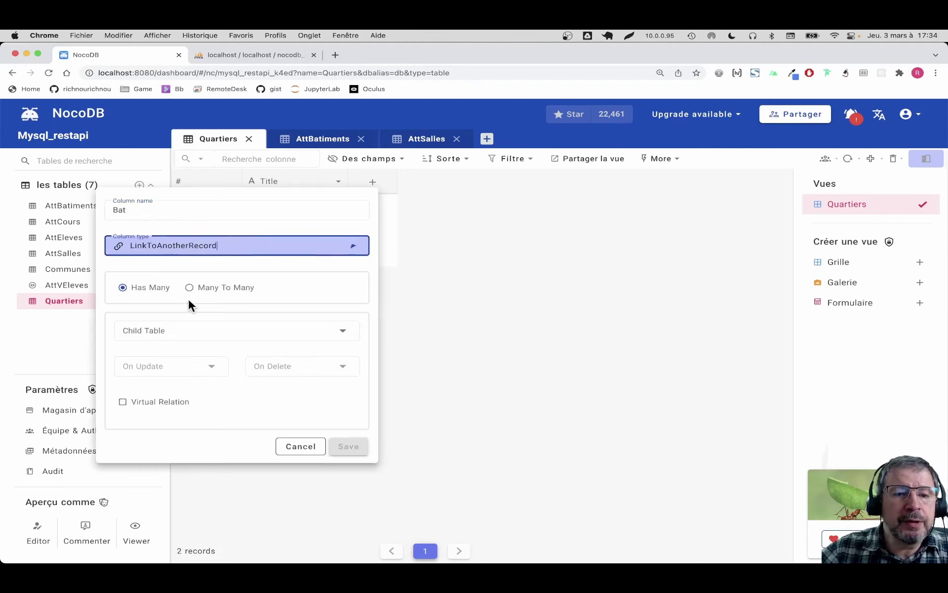
left_click(158, 329)
left_click(164, 357)
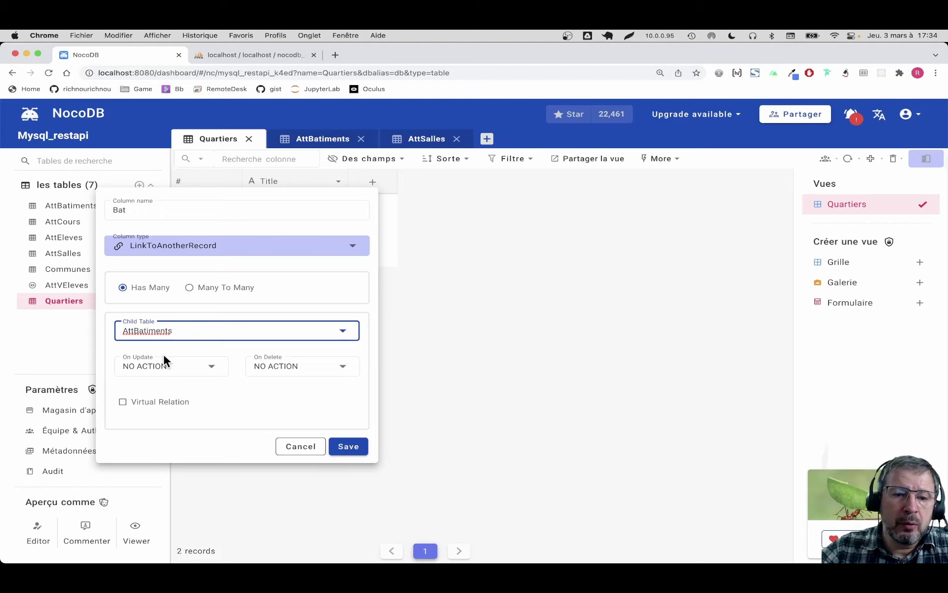
left_click(345, 447)
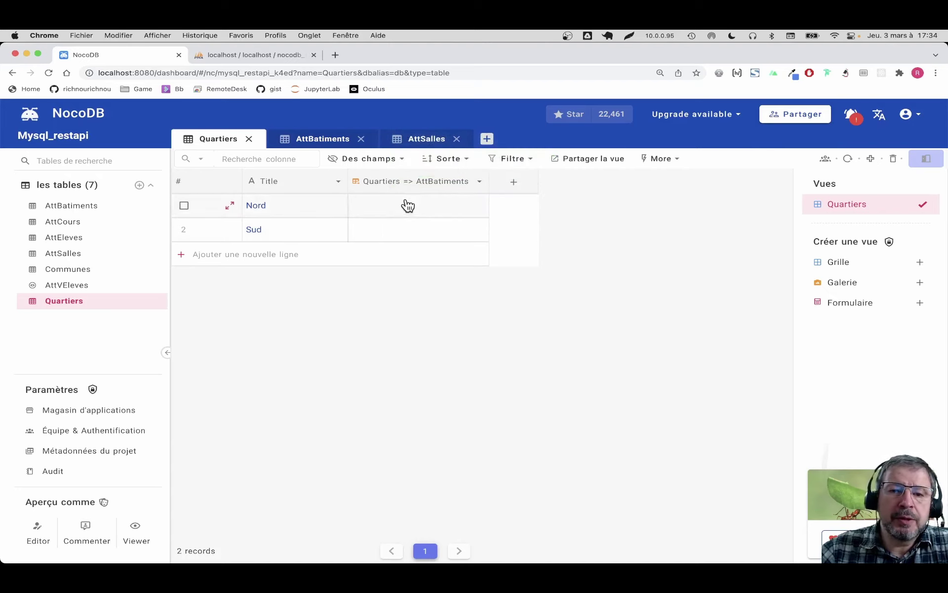
Step: In AttBatiments, link Palais des Grâces and Palais des Muses to the Nord quartier
left_click(76, 212)
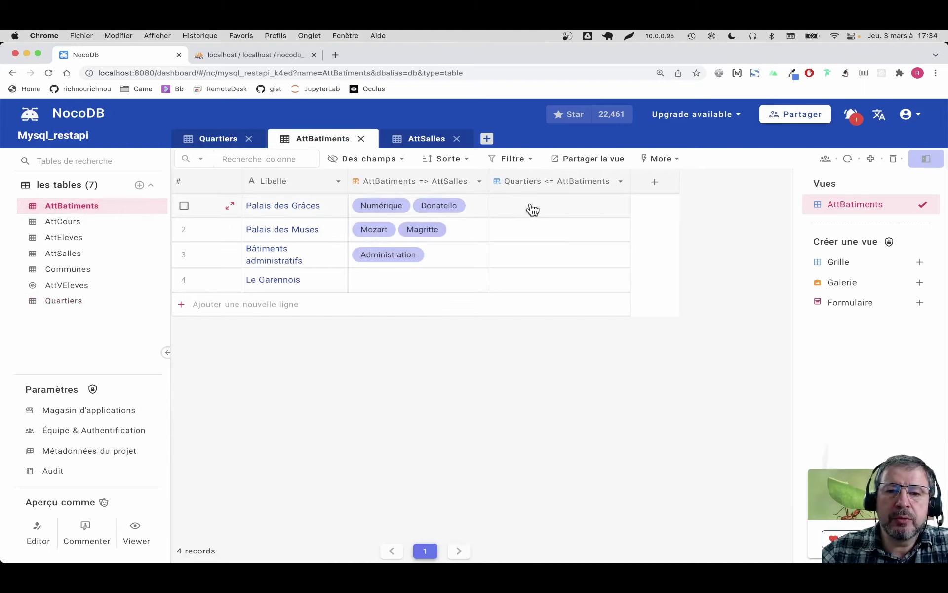
left_click(533, 209)
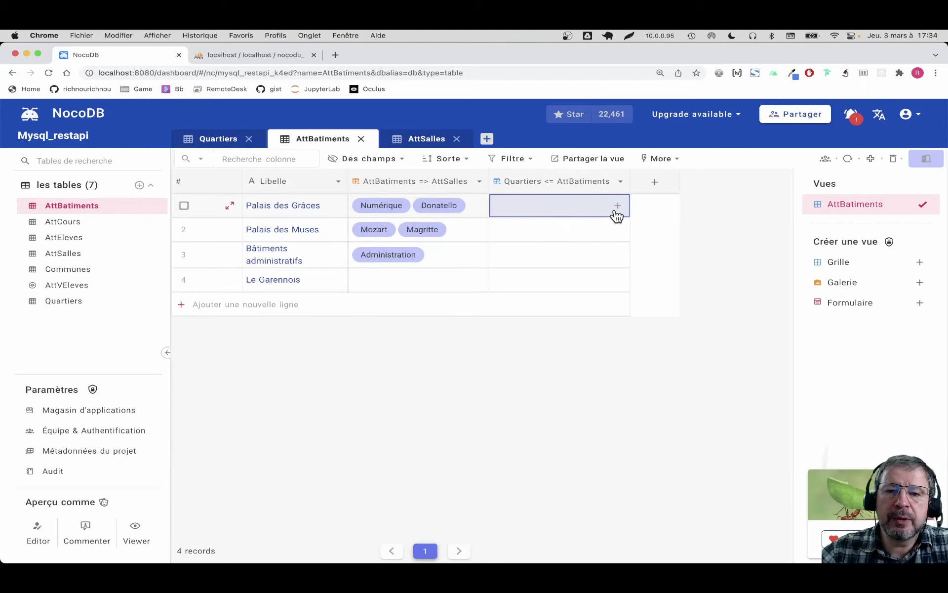
left_click(618, 205)
left_click(380, 326)
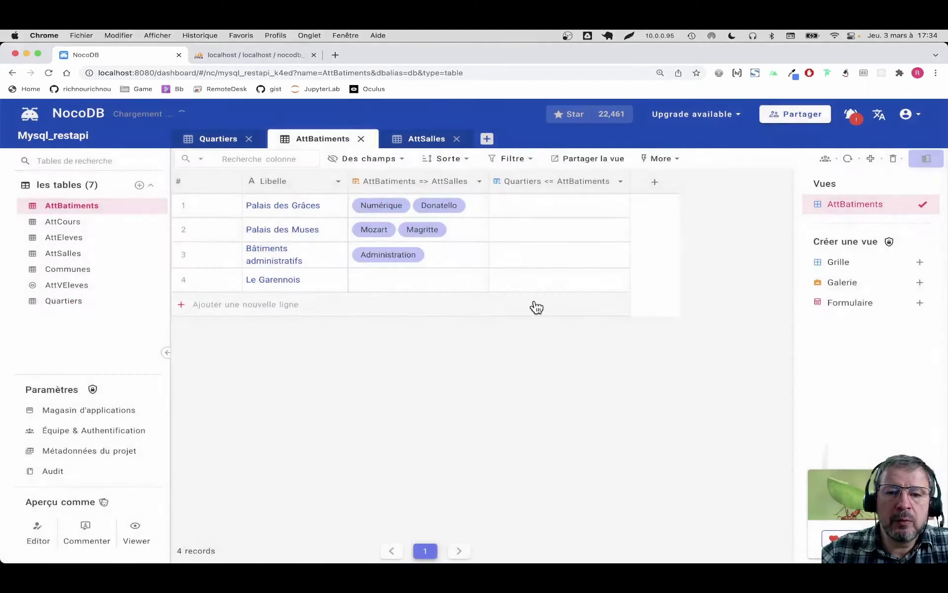
left_click(622, 233)
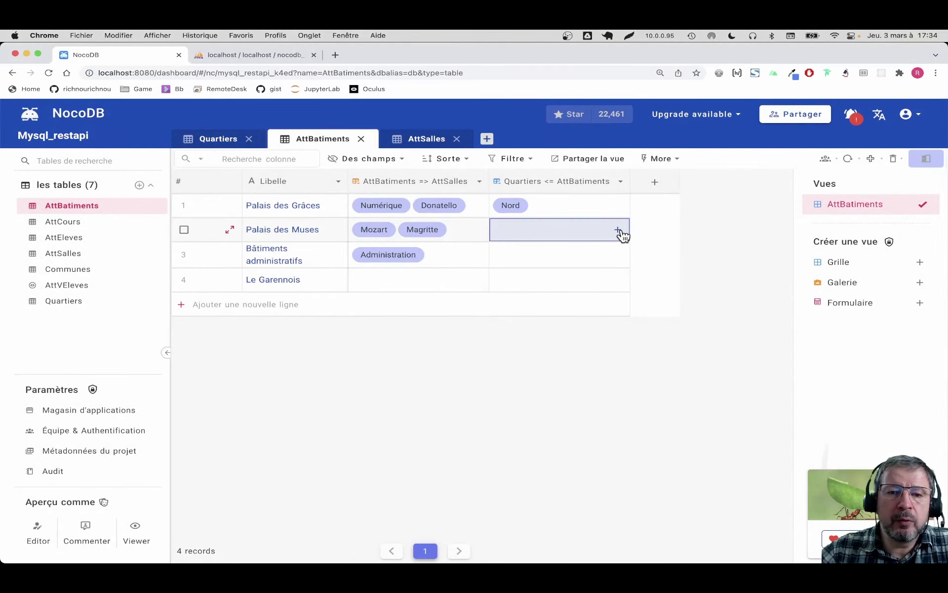
left_click(619, 231)
left_click(356, 326)
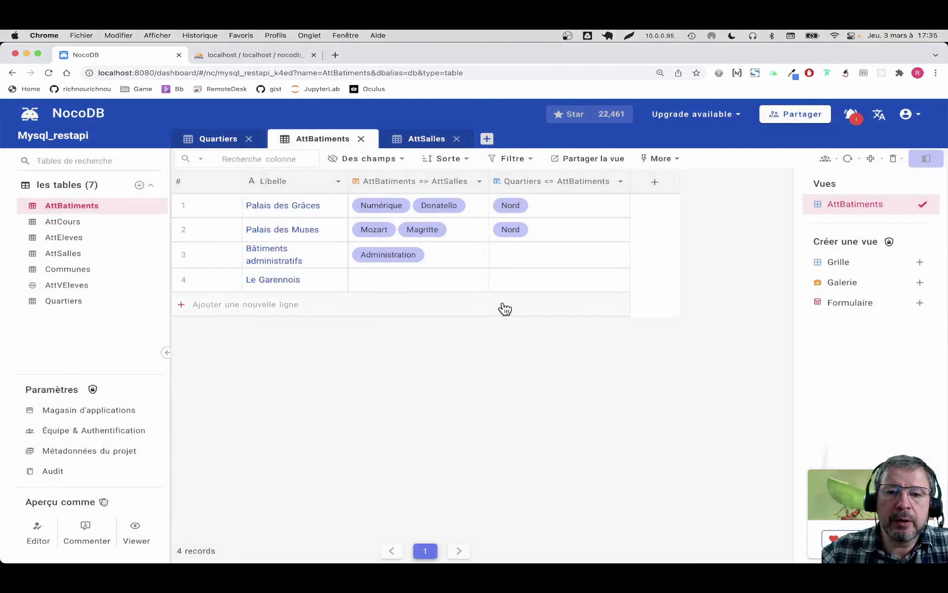
Step: Link Bâtiments administratifs and Le Garennois to Sud, then review Quartiers and switch to phpMyAdmin
left_click(621, 256)
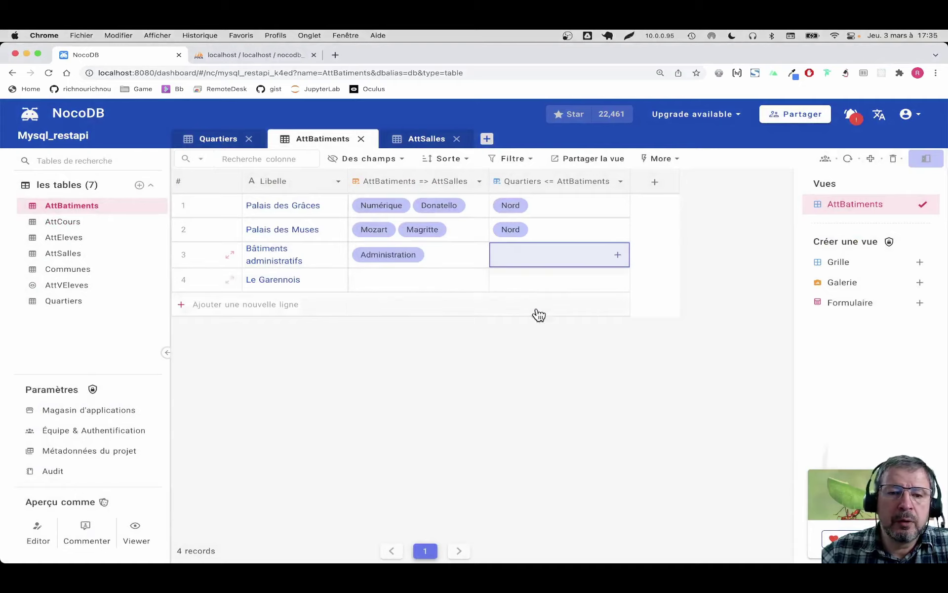
left_click(618, 255)
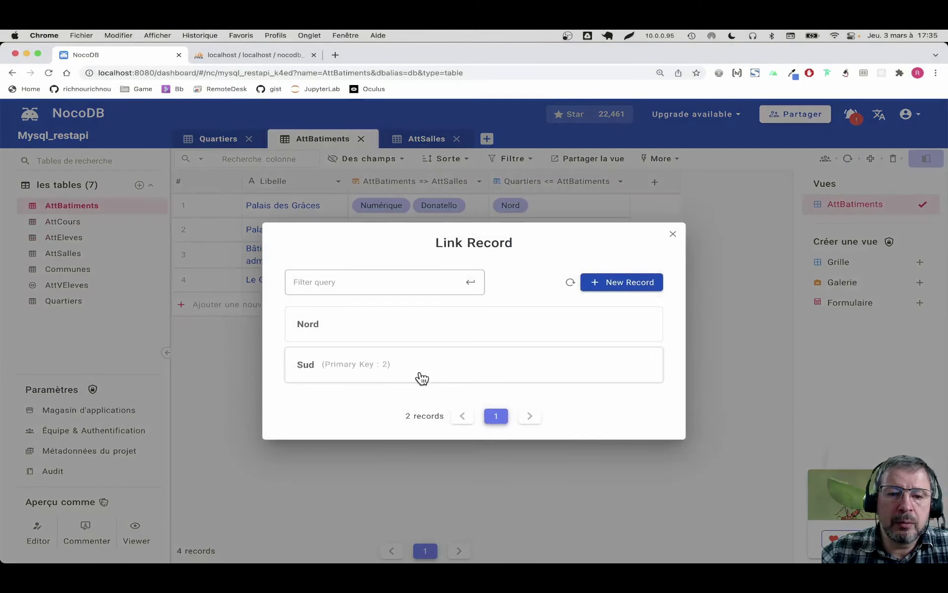
left_click(462, 346)
left_click(621, 282)
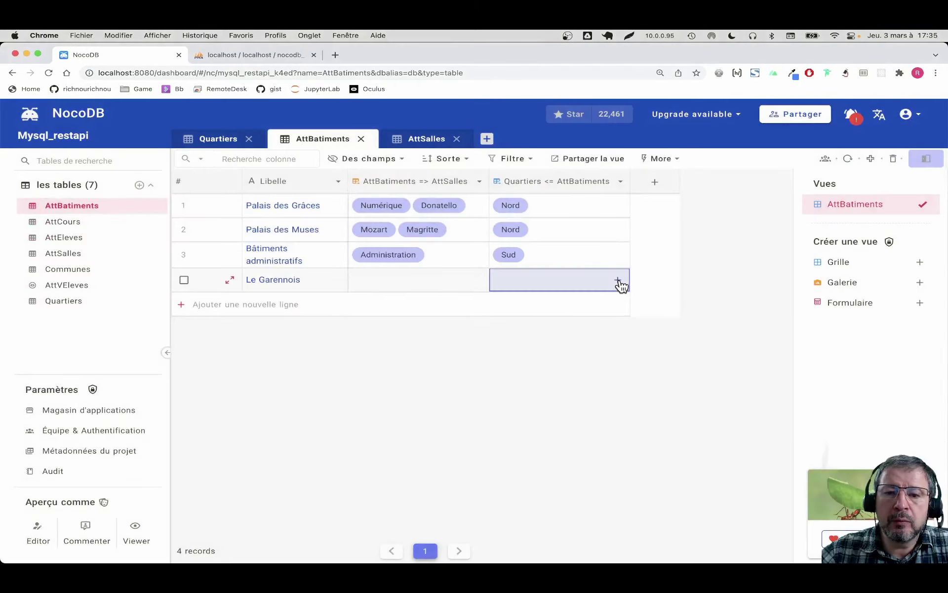
left_click(618, 280)
left_click(457, 351)
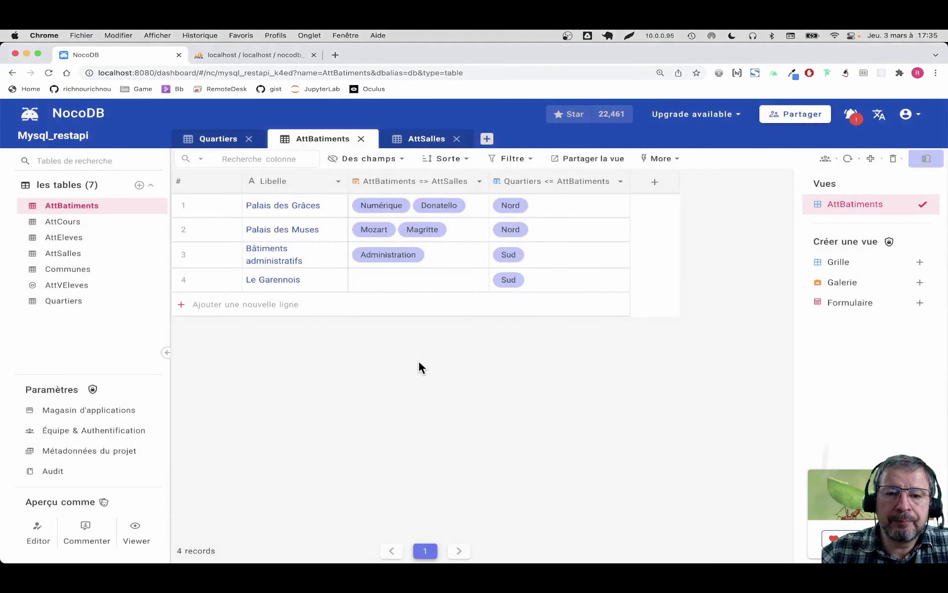
left_click(59, 301)
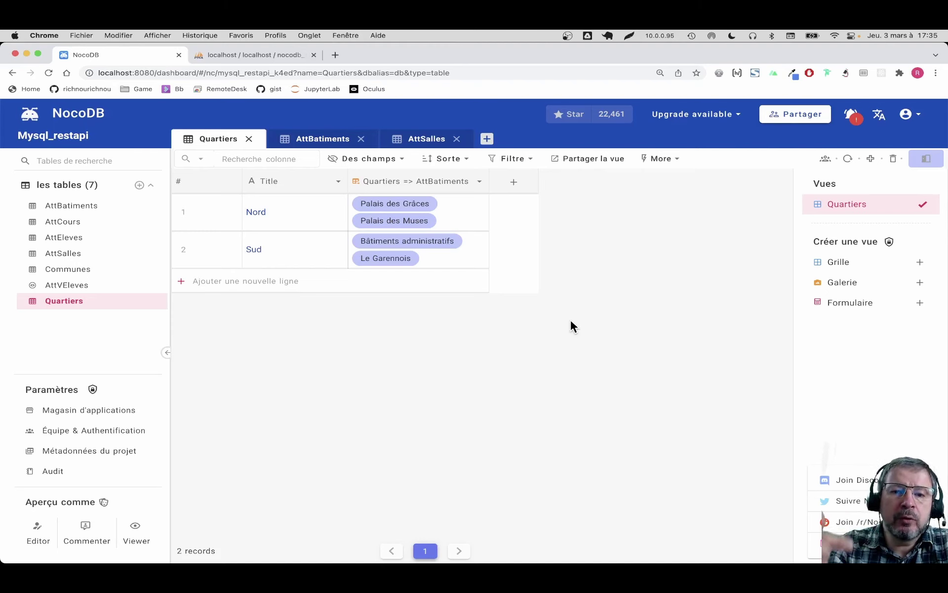
left_click(253, 55)
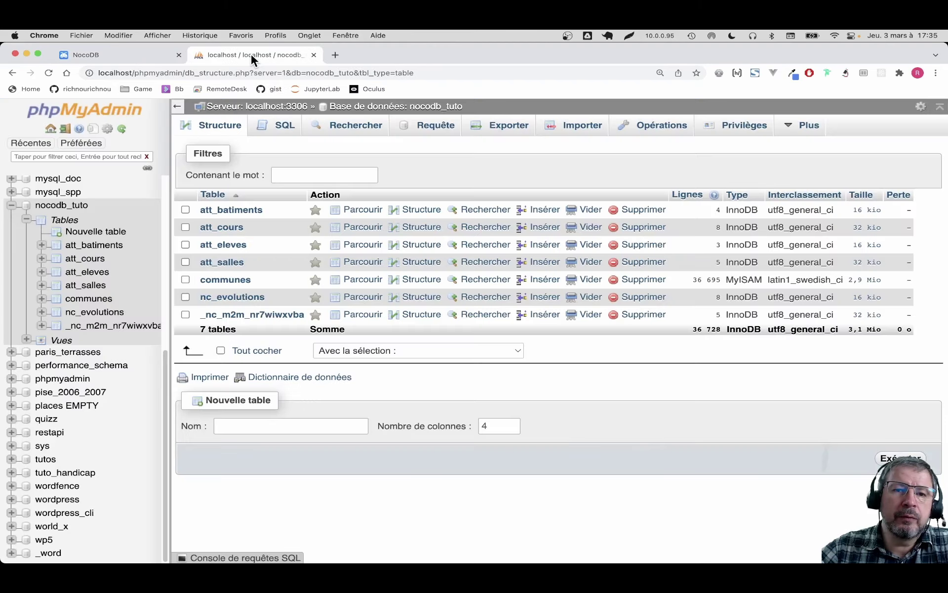
Step: Refresh the nocodb_tuto tables, browse att_batiments, then start a loadData() function in noco.js
left_click(74, 221)
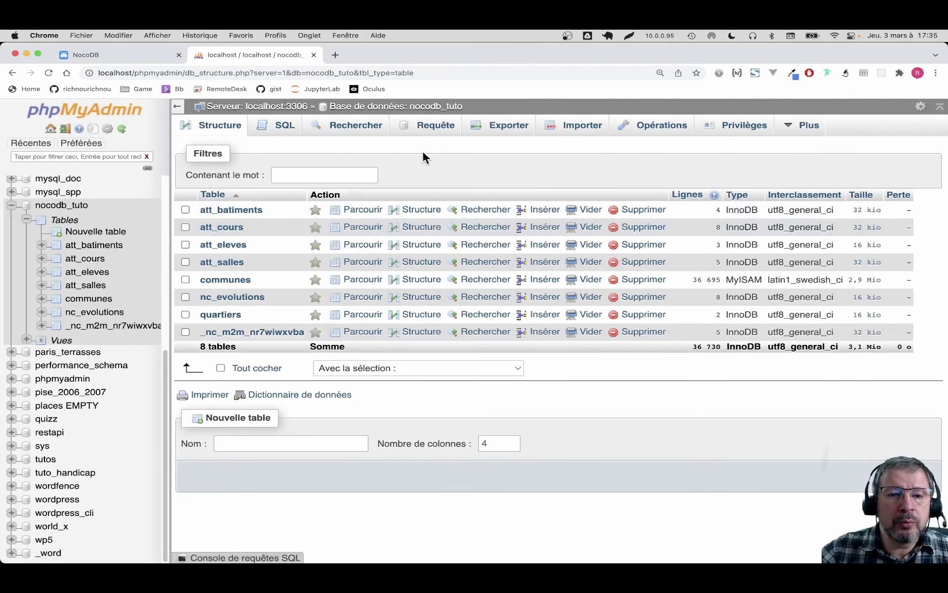
left_click(364, 211)
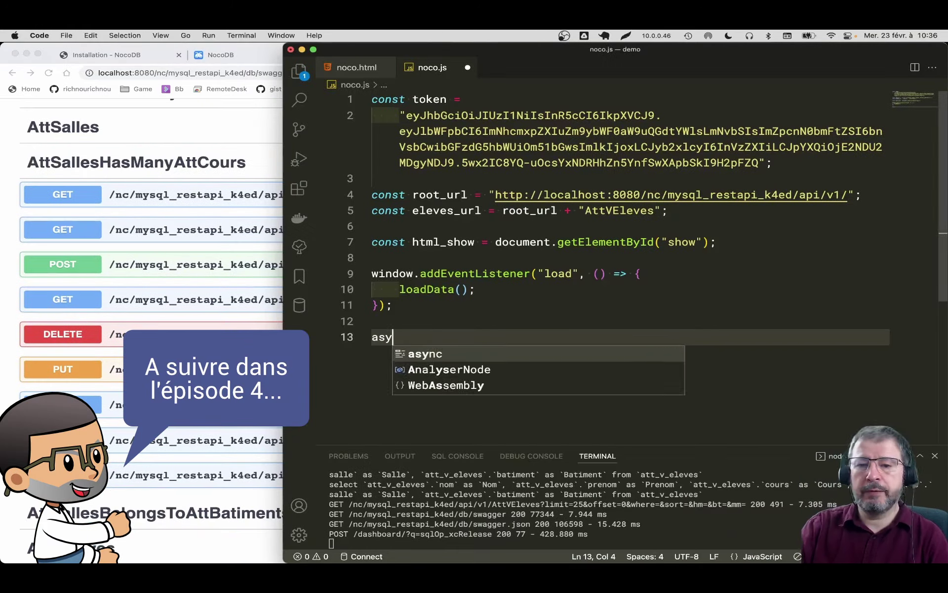
type("nc function loadData() {")
key("Return")
left_click(463, 359)
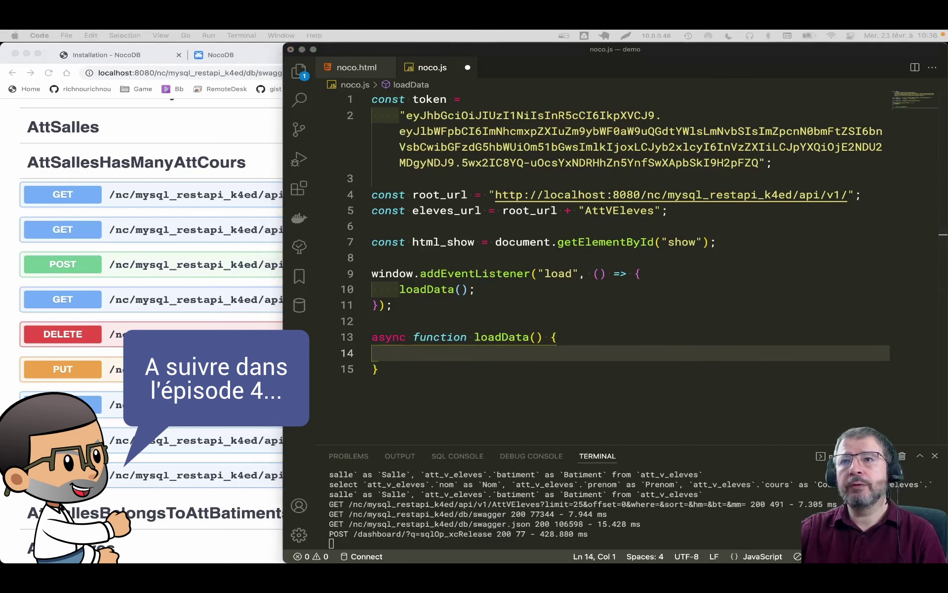